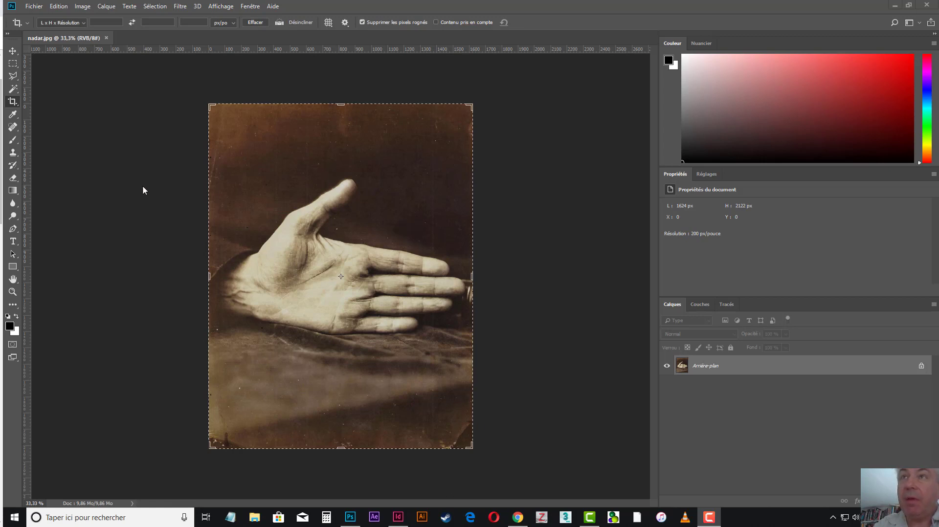
Open the image size settings for nadar.jpg and set the width and height units to centimetres
{"action": "left_click", "coordinate": [83, 7]}
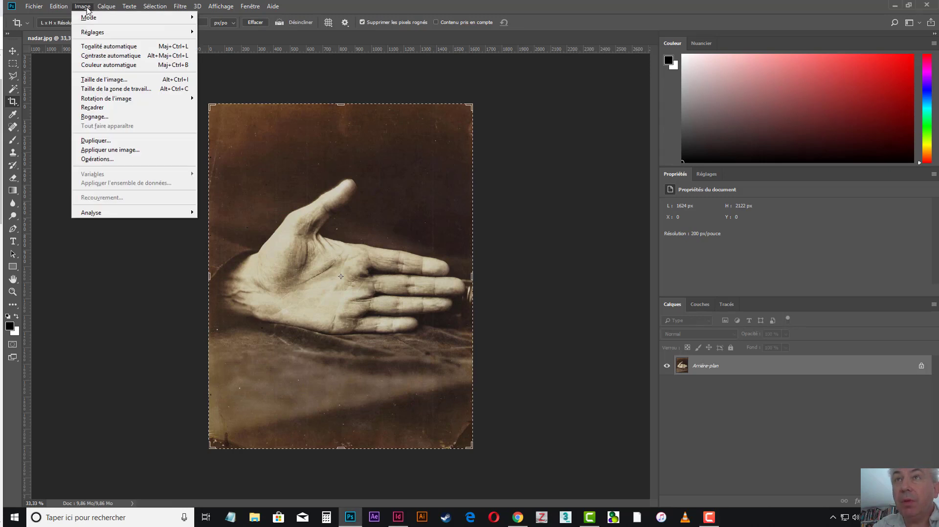
{"action": "left_click", "coordinate": [109, 84]}
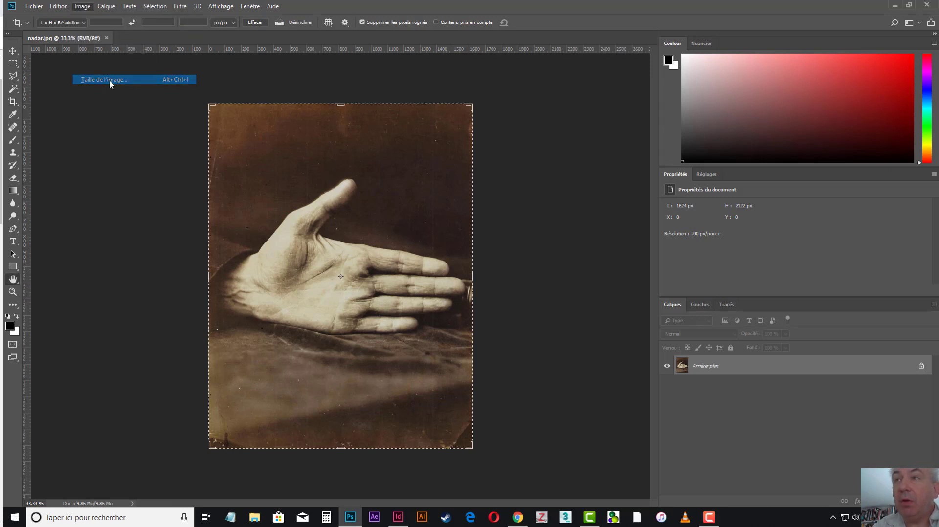
{"action": "left_click_drag", "start_coordinate": [515, 103], "coordinate": [337, 197]}
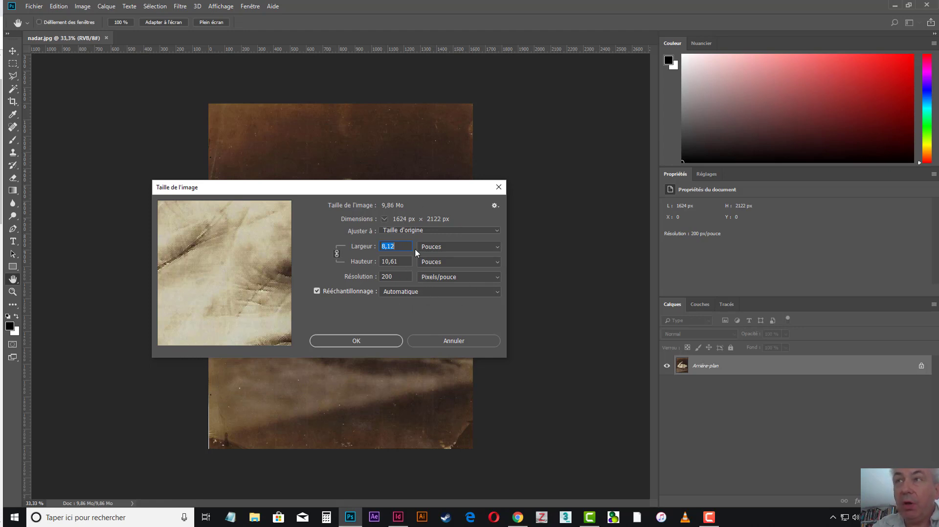
{"action": "left_click", "coordinate": [494, 246]}
{"action": "left_click", "coordinate": [479, 268]}
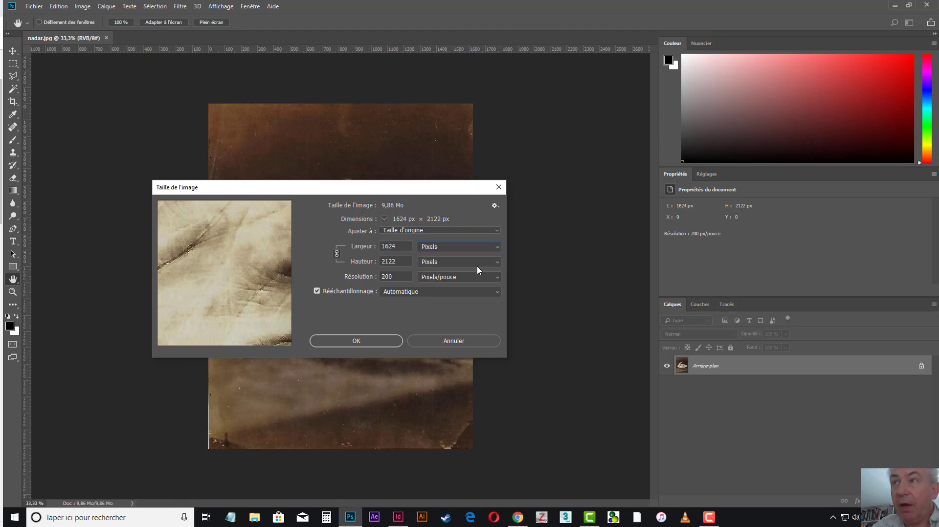
{"action": "left_click", "coordinate": [495, 247]}
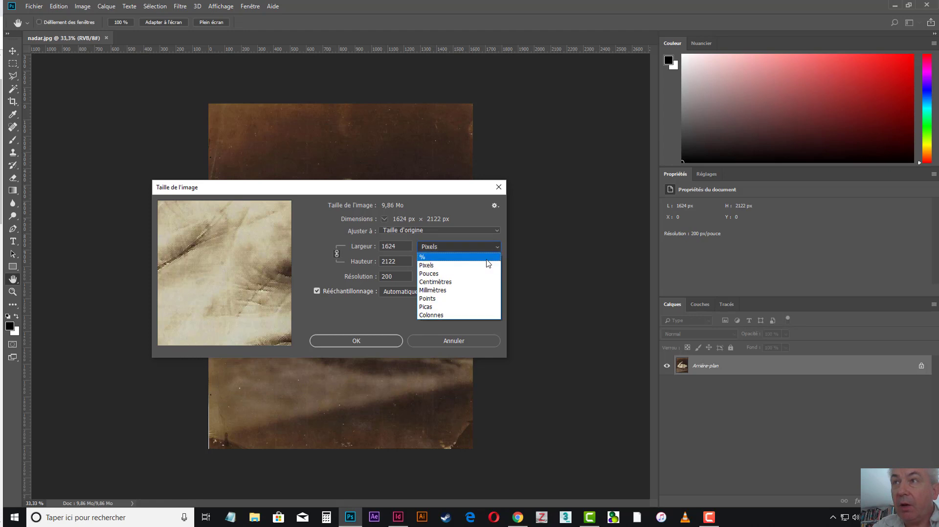
{"action": "left_click", "coordinate": [477, 291]}
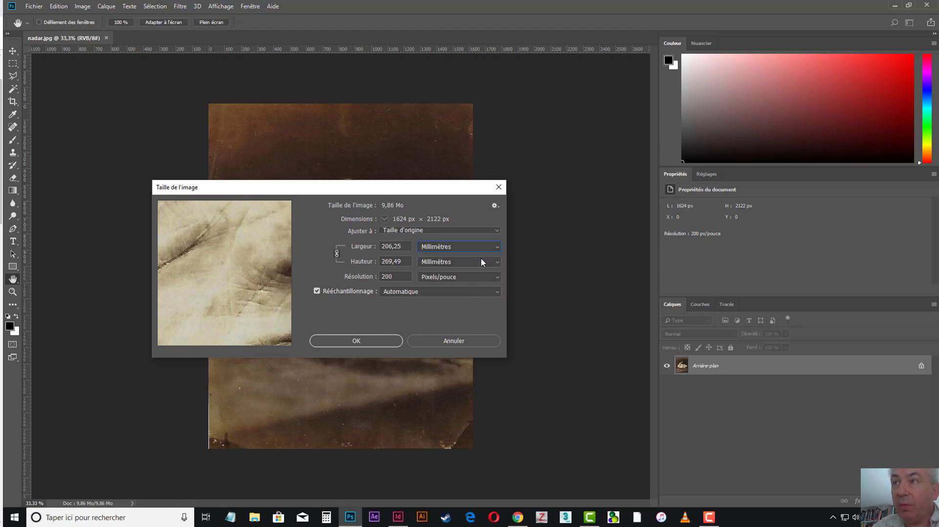
{"action": "left_click", "coordinate": [482, 262]}
{"action": "left_click", "coordinate": [464, 296]}
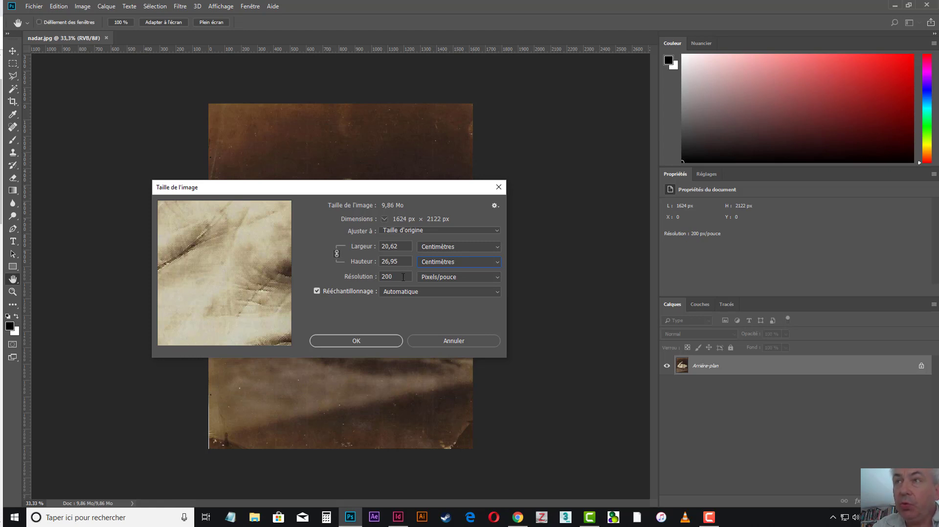
Set the image resolution to 150 pixels per inch
{"action": "left_click_drag", "start_coordinate": [400, 276], "coordinate": [370, 275]}
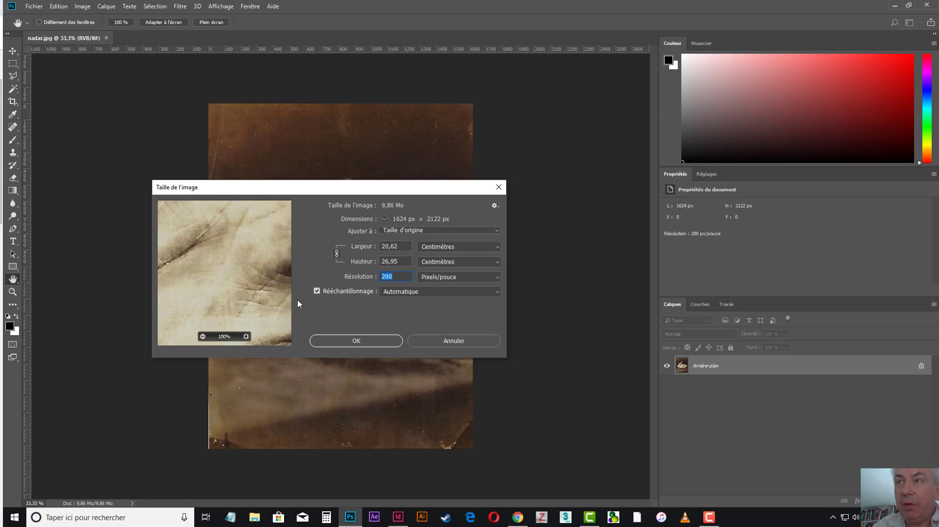
{"action": "type", "text": "150"}
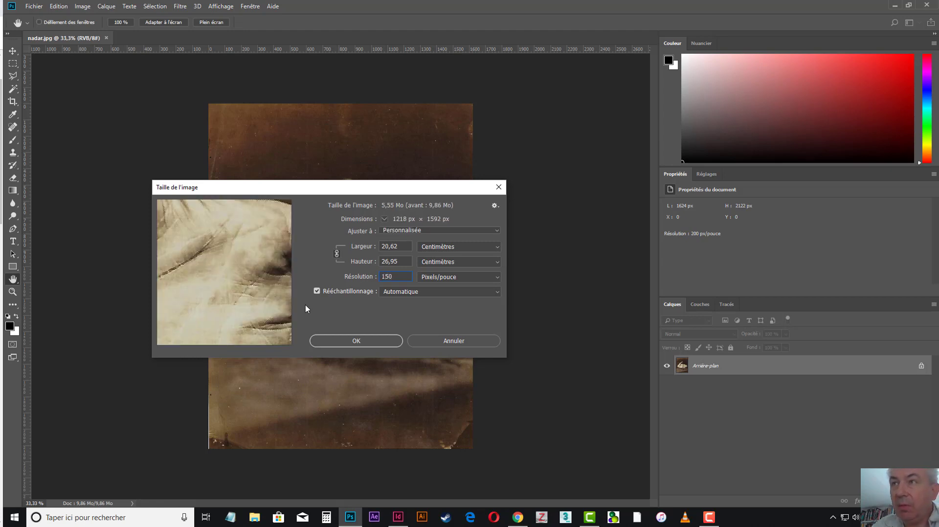
{"action": "left_click_drag", "start_coordinate": [396, 275], "coordinate": [370, 274]}
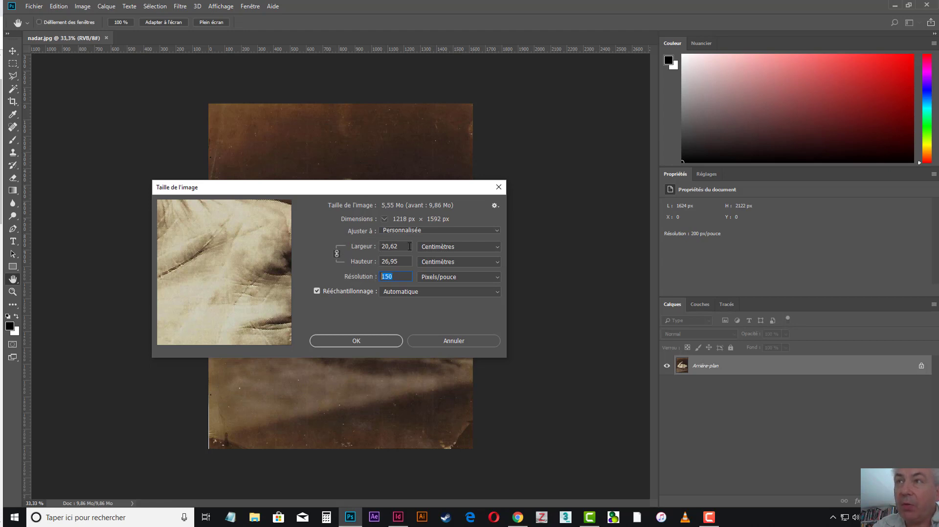
{"action": "left_click_drag", "start_coordinate": [410, 247], "coordinate": [366, 246]}
{"action": "left_click_drag", "start_coordinate": [404, 261], "coordinate": [365, 261]}
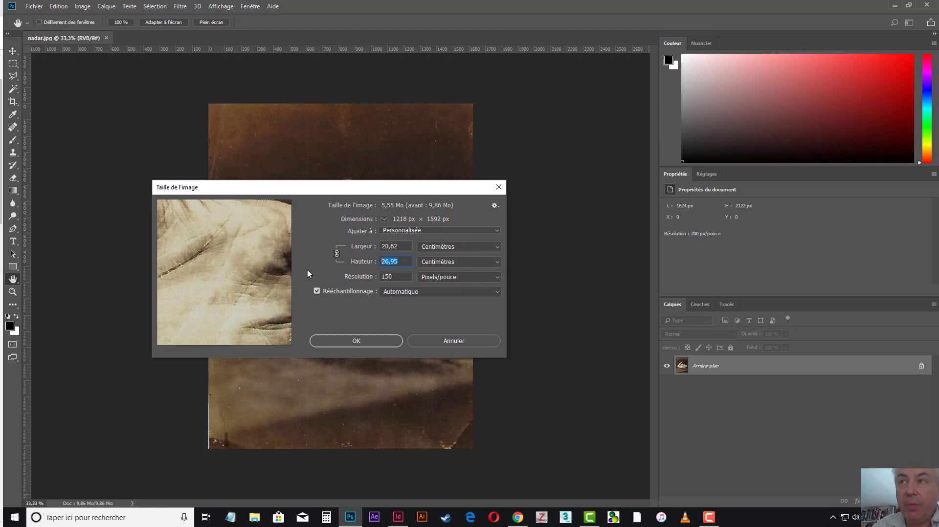
Try image resolutions of 300 and 1500 pixels per inch
{"action": "left_click", "coordinate": [398, 277]}
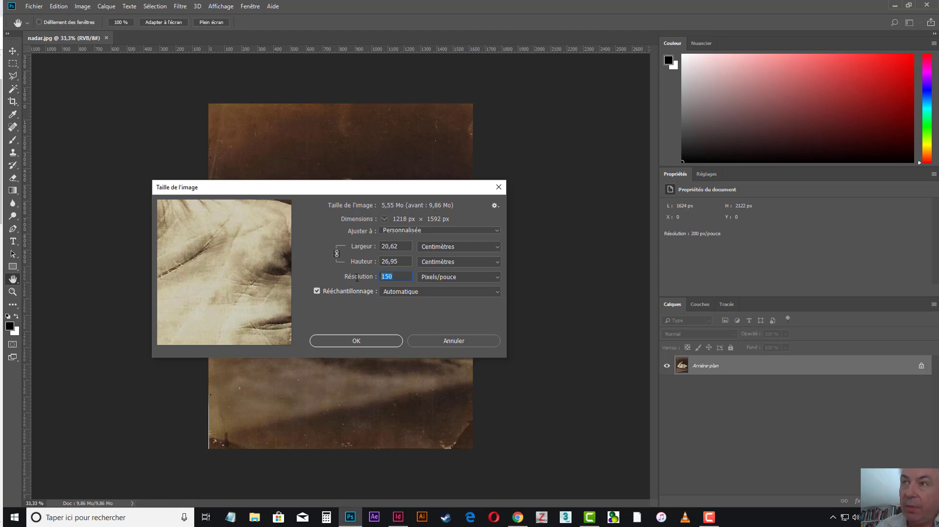
{"action": "type", "text": "300"}
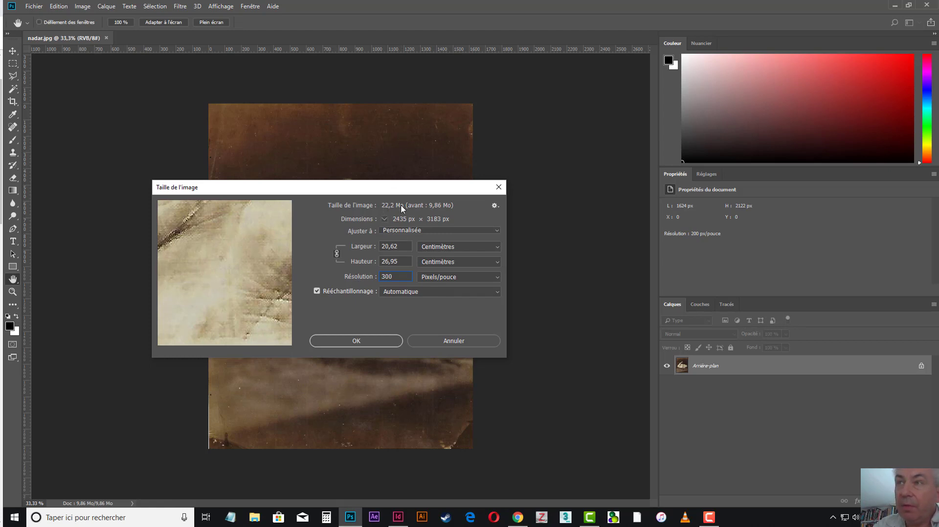
{"action": "double_click", "coordinate": [389, 276]}
{"action": "type", "text": "1500"}
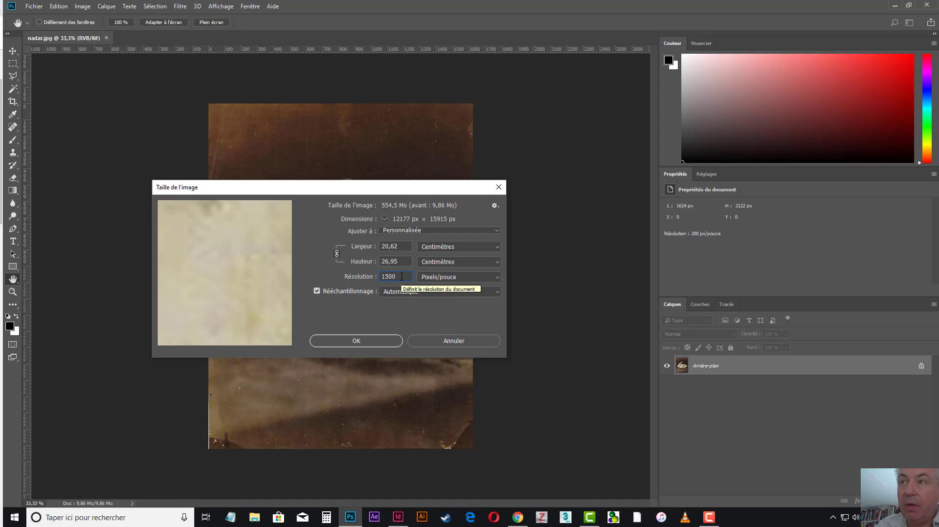
Return the resolution to 150 pixels per inch and apply the new image size
{"action": "key", "text": "BackSpace"}
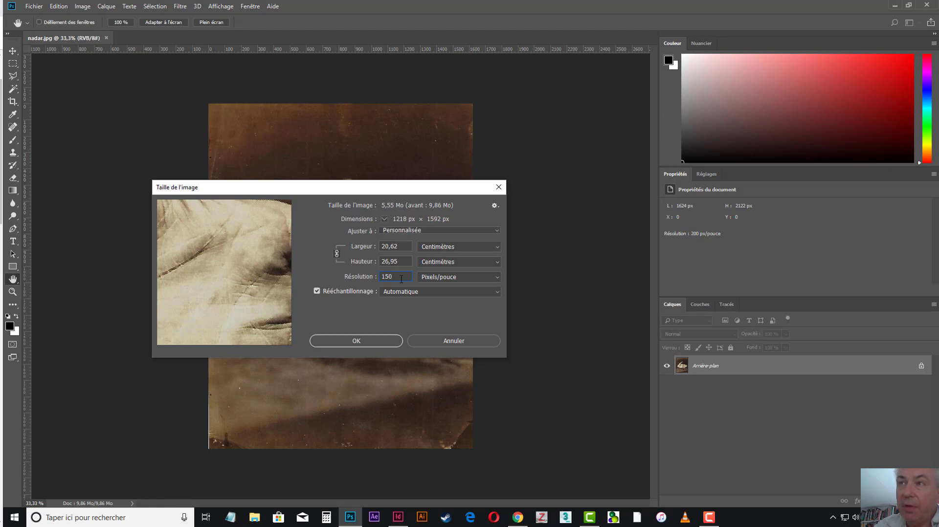
{"action": "left_click_drag", "start_coordinate": [401, 279], "coordinate": [362, 280]}
{"action": "left_click", "coordinate": [371, 342]}
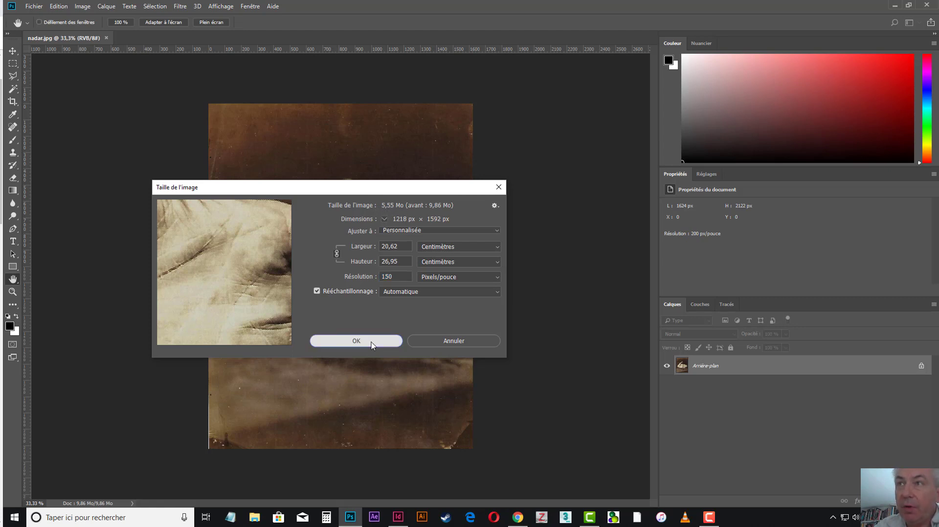
{"action": "key", "text": "c"}
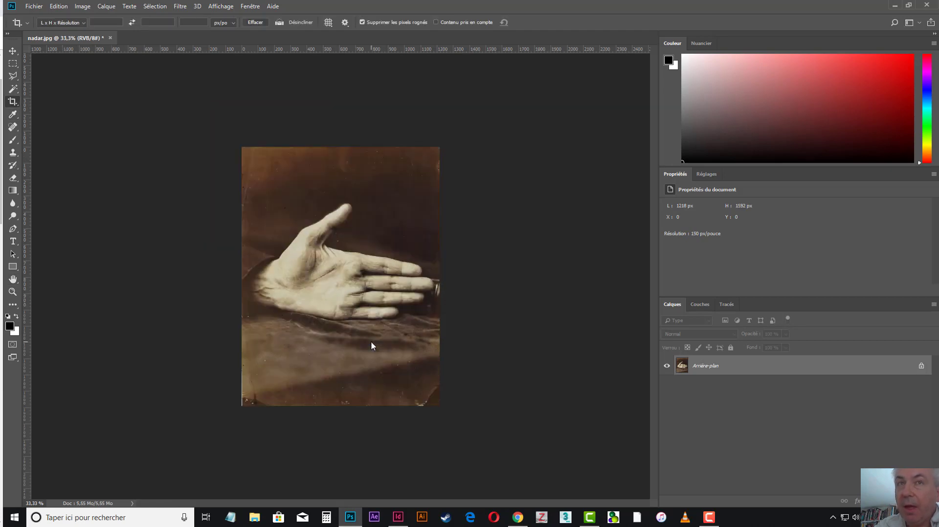
Review the available image colour modes and choose Couleurs RVB
{"action": "left_click", "coordinate": [82, 7]}
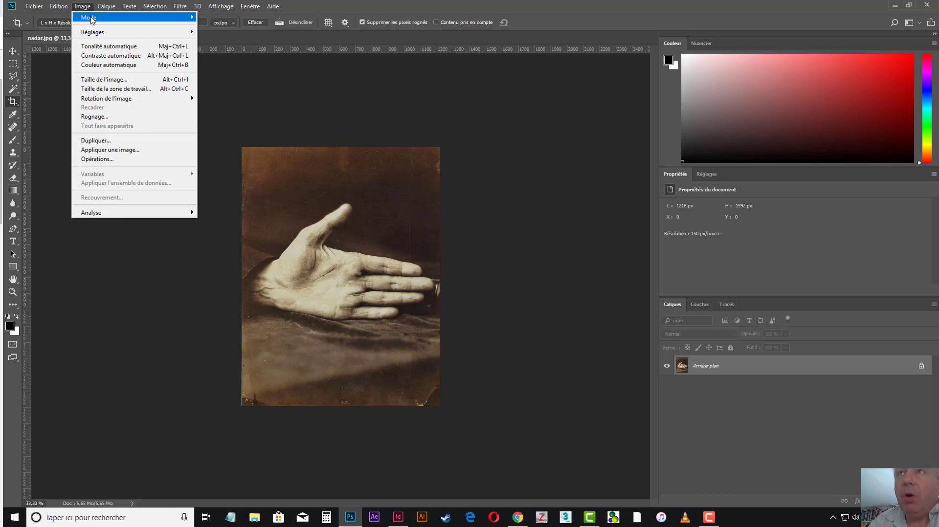
{"action": "mouse_move", "coordinate": [92, 19]}
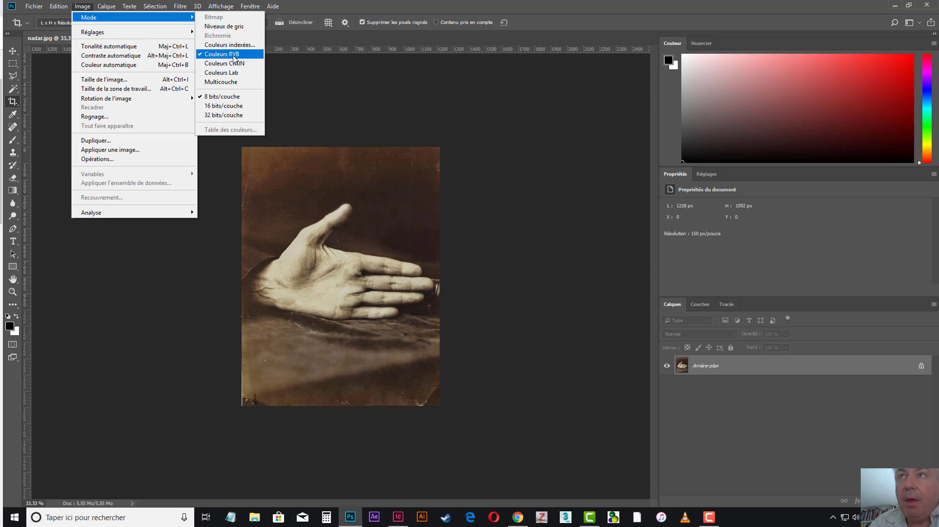
{"action": "left_click", "coordinate": [234, 60]}
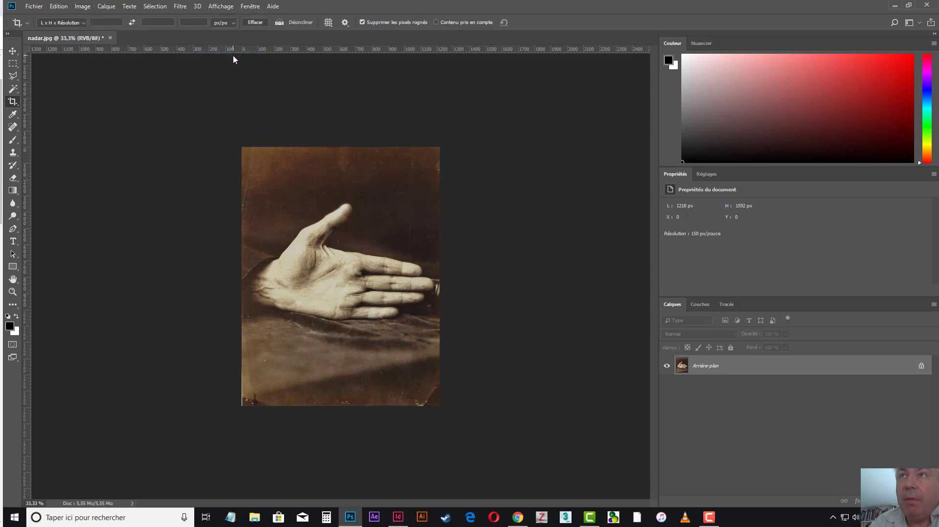
{"action": "left_click", "coordinate": [82, 6]}
{"action": "mouse_move", "coordinate": [93, 17]}
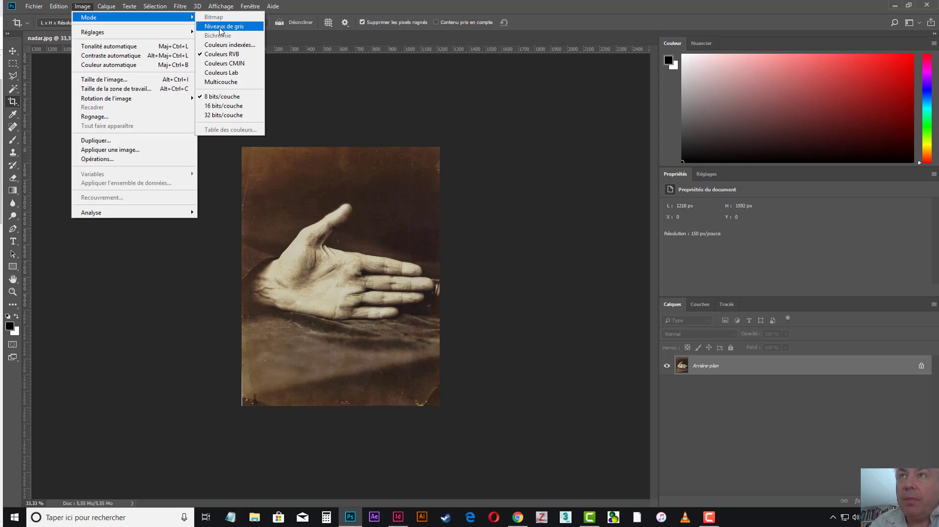
{"action": "left_click", "coordinate": [222, 56]}
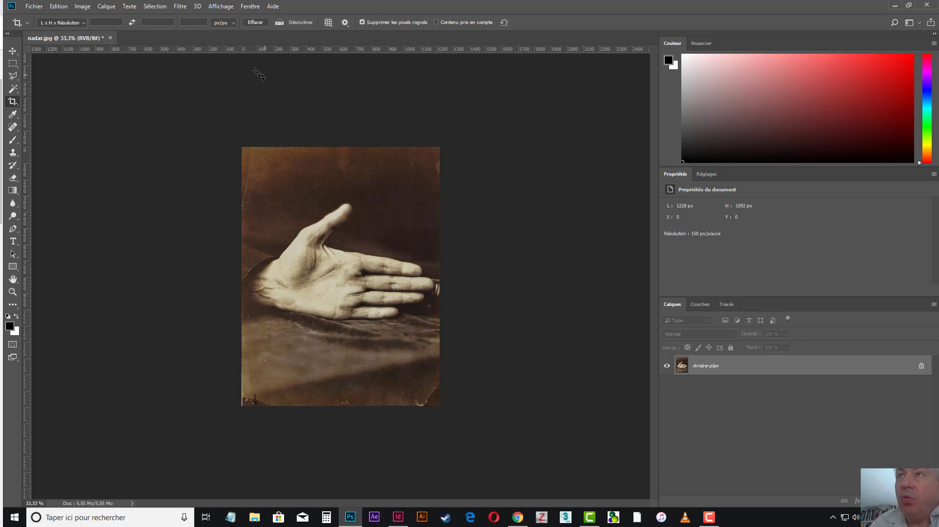
Display the colour channels (Couches) of the image in place of its layers
{"action": "left_click", "coordinate": [224, 8]}
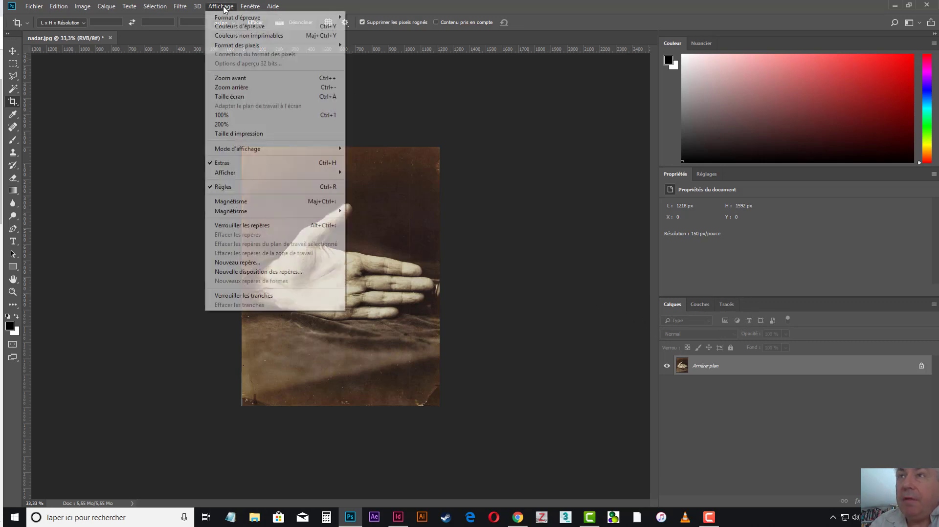
{"action": "mouse_move", "coordinate": [252, 8]}
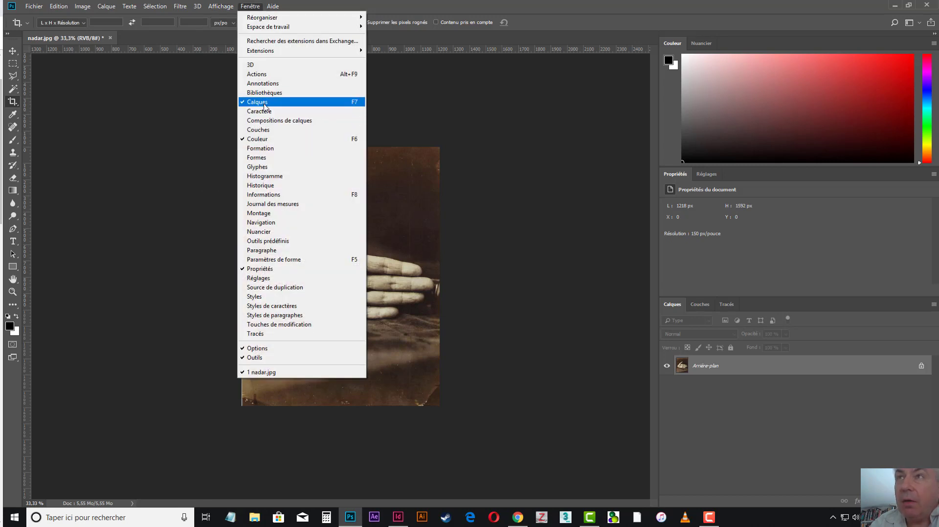
{"action": "left_click", "coordinate": [265, 130]}
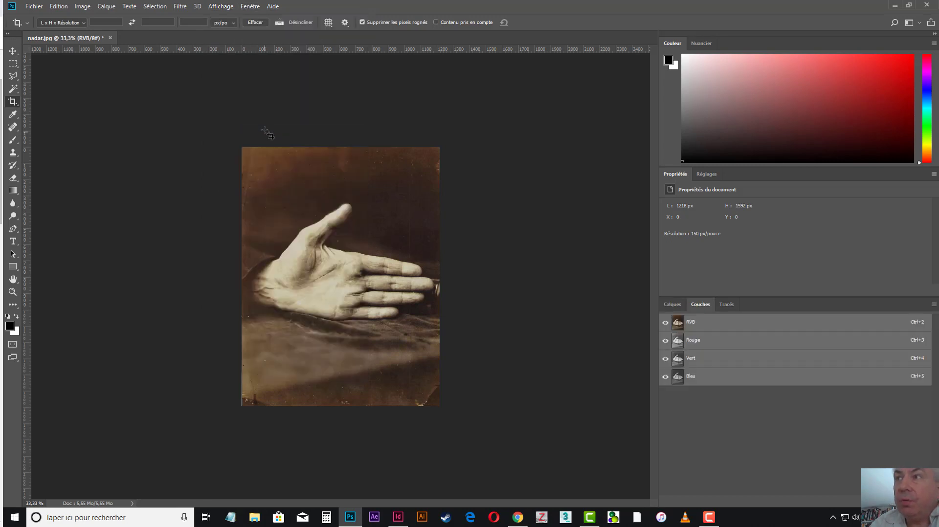
{"action": "left_click", "coordinate": [249, 7]}
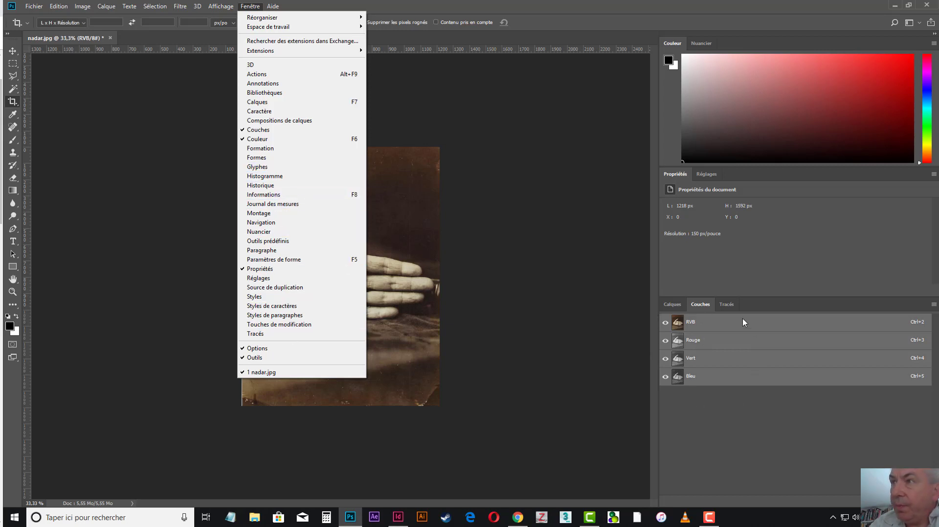
{"action": "left_click", "coordinate": [671, 308]}
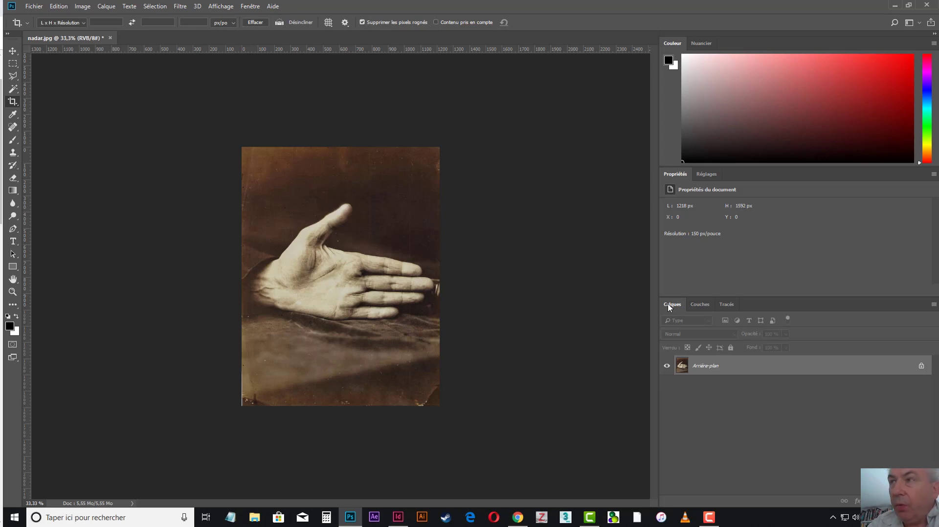
{"action": "left_click", "coordinate": [701, 305]}
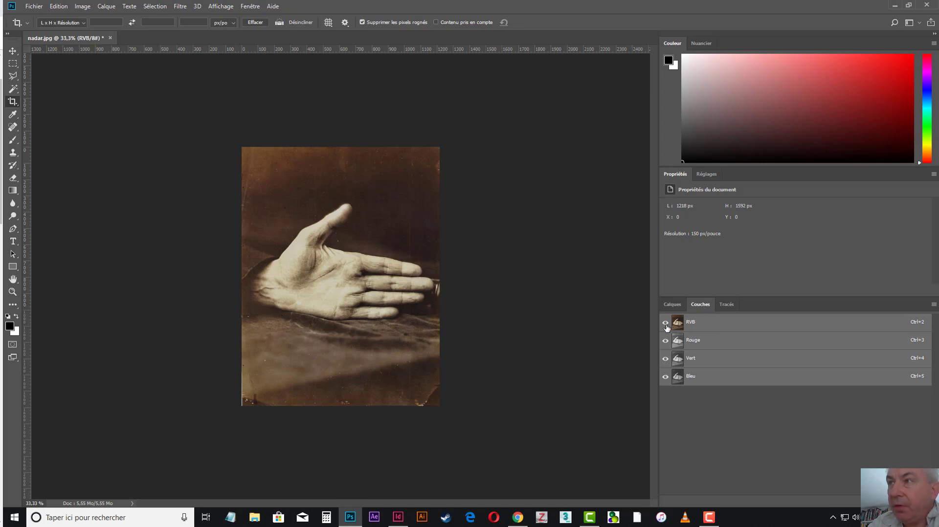
View the Vert and Bleu channels together and separately, select Bleu, and show the full RVB composite again
{"action": "left_click", "coordinate": [665, 341]}
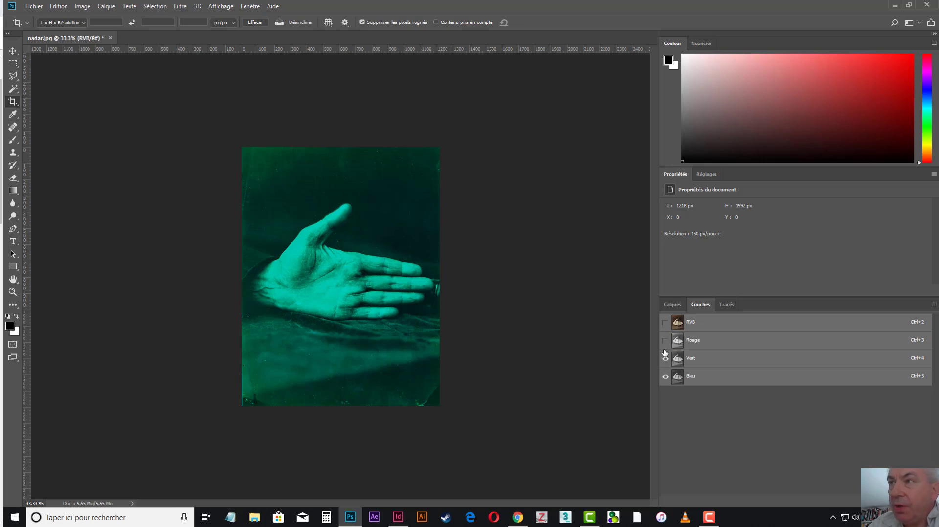
{"action": "left_click", "coordinate": [666, 359]}
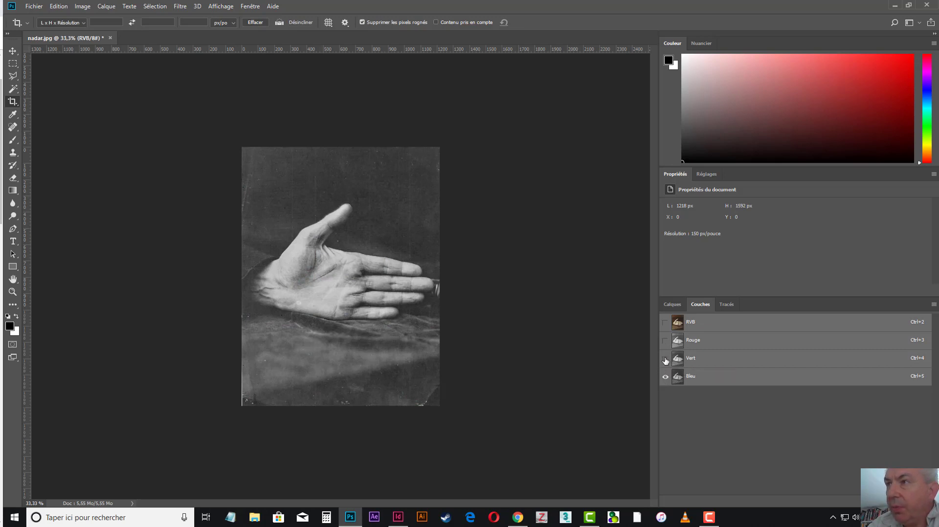
{"action": "left_click", "coordinate": [665, 359]}
{"action": "left_click", "coordinate": [665, 377]}
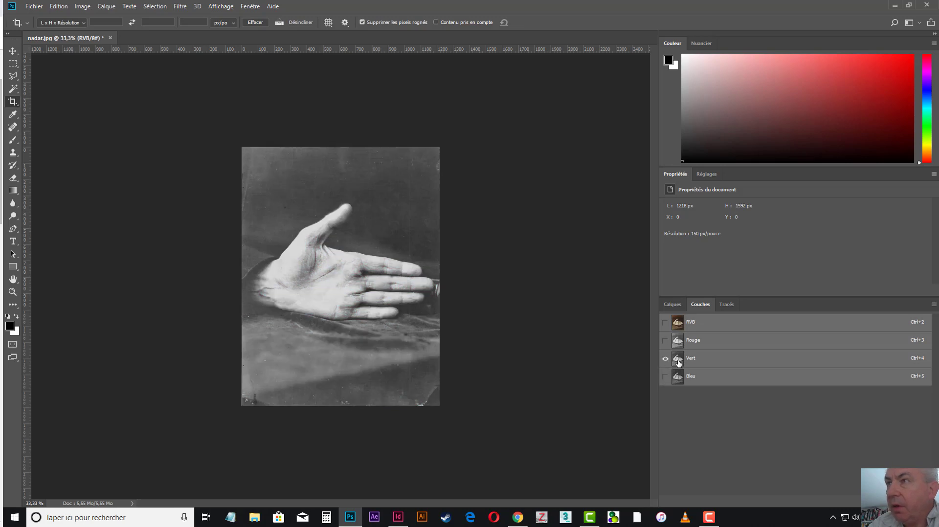
{"action": "left_click", "coordinate": [665, 377]}
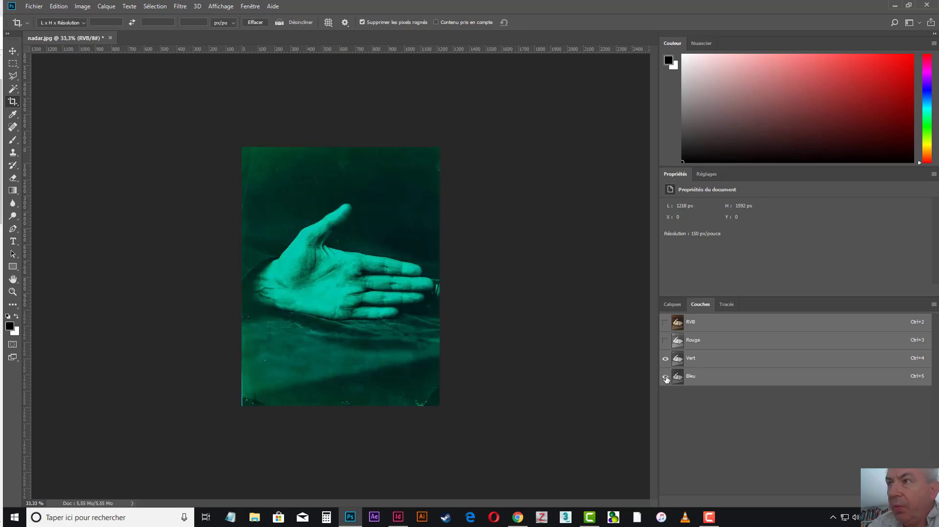
{"action": "left_click", "coordinate": [665, 359]}
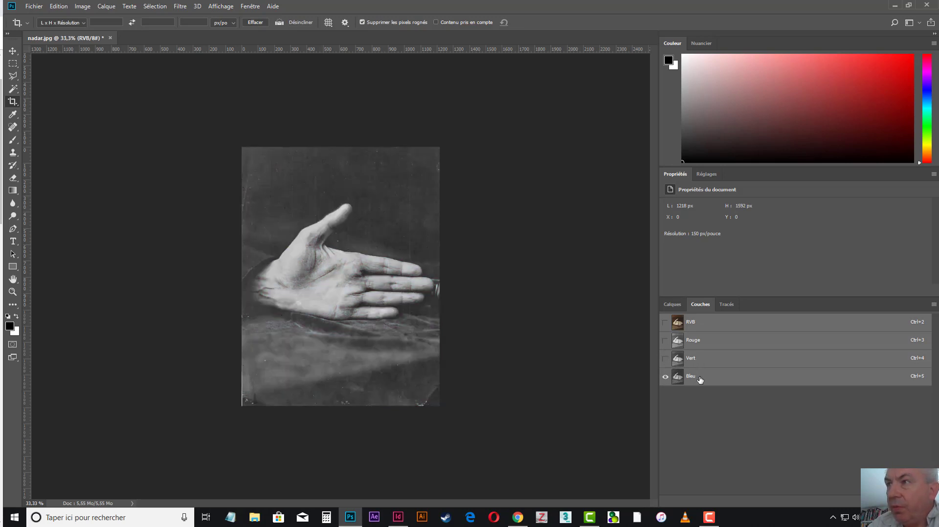
{"action": "left_click", "coordinate": [700, 379]}
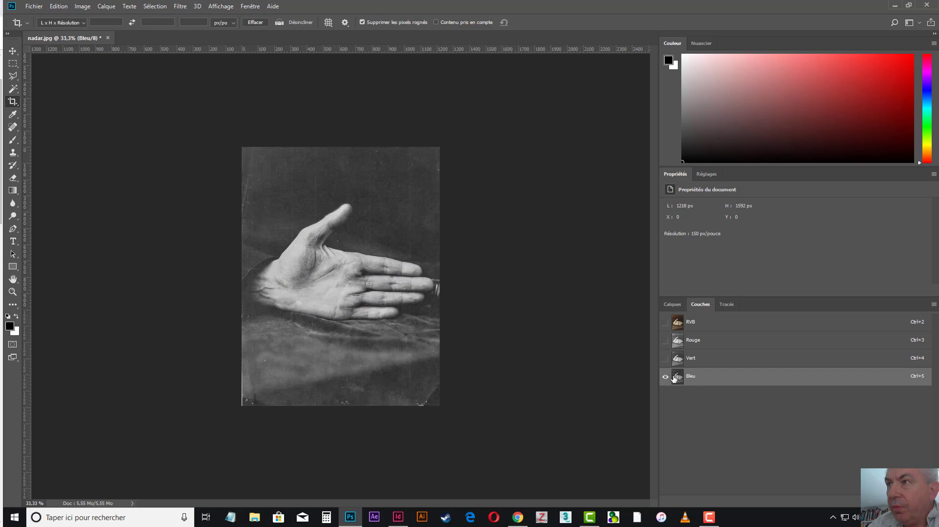
{"action": "left_click", "coordinate": [665, 322]}
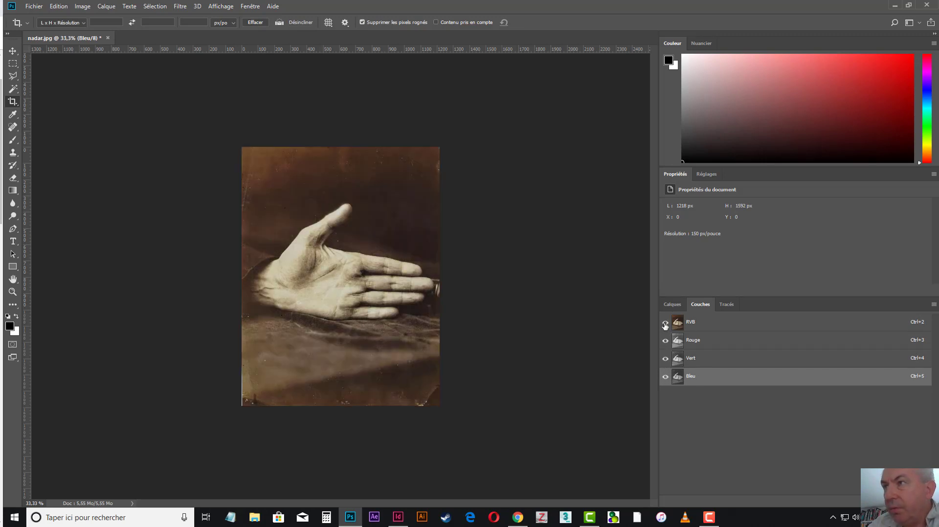
View the Bleu channel alone, combine it with Vert, view Vert alone, and return to Bleu alone
{"action": "left_click", "coordinate": [665, 358]}
{"action": "left_click", "coordinate": [665, 341]}
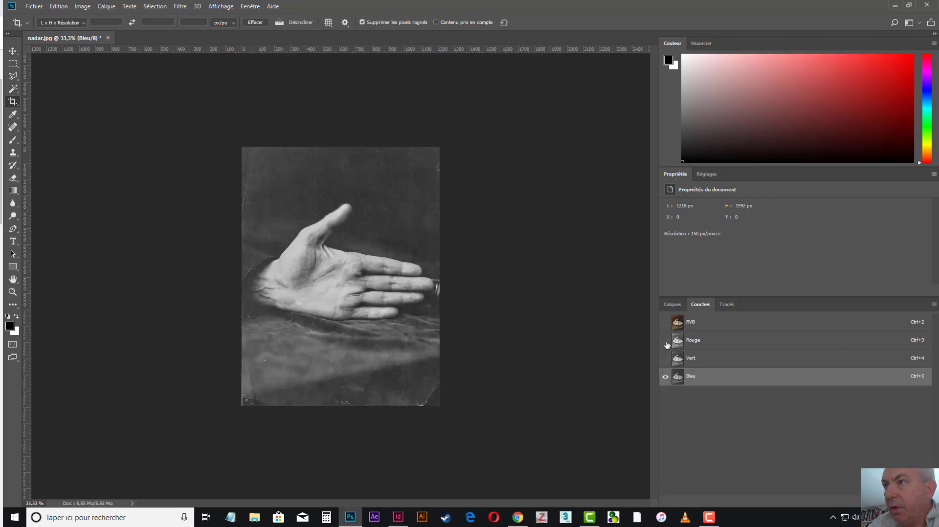
{"action": "left_click", "coordinate": [666, 359]}
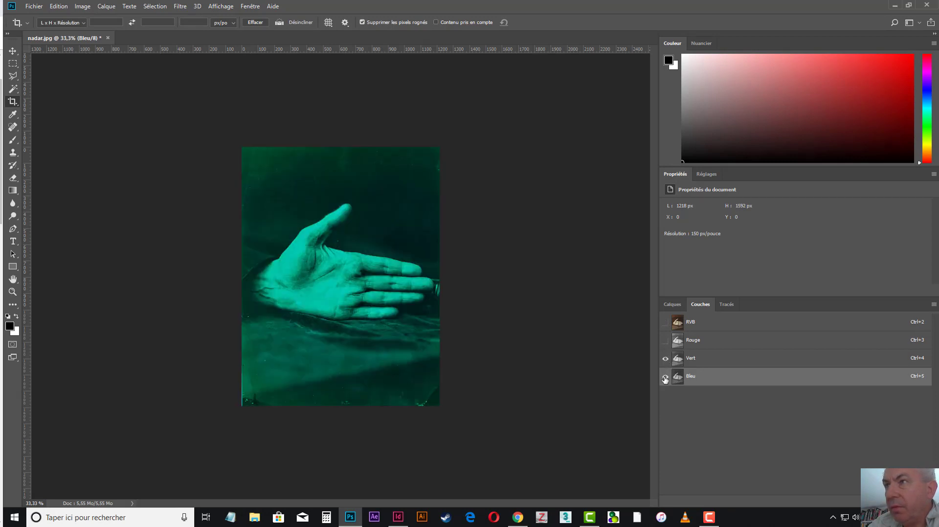
{"action": "left_click", "coordinate": [666, 377]}
{"action": "left_click", "coordinate": [665, 377]}
{"action": "left_click", "coordinate": [666, 359]}
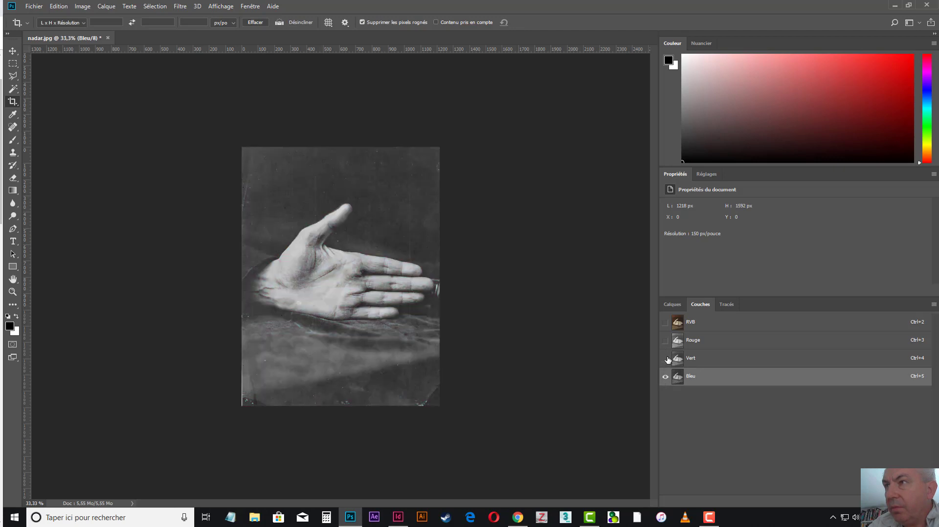
View the Rouge and Vert channels combined and Rouge alone, and make all RVB channels visible again
{"action": "left_click", "coordinate": [665, 359]}
{"action": "left_click", "coordinate": [665, 377]}
{"action": "left_click", "coordinate": [665, 341]}
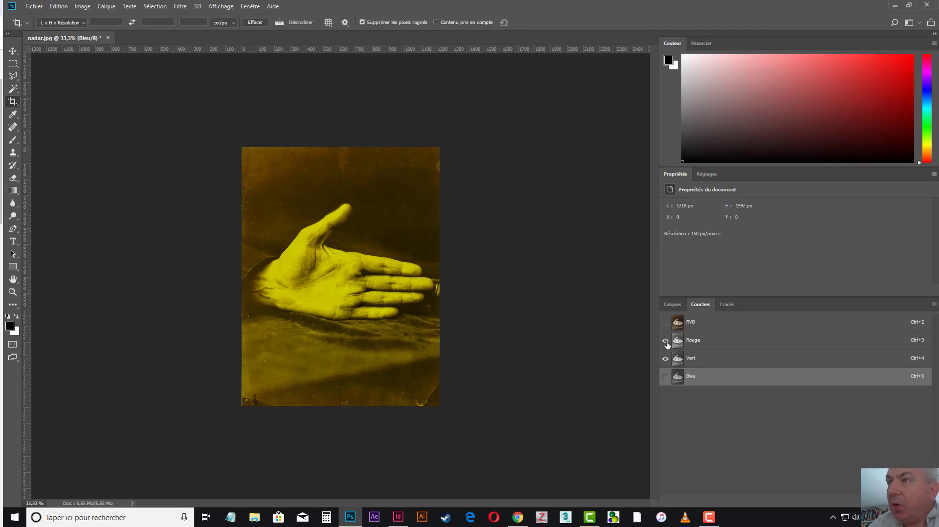
{"action": "left_click", "coordinate": [665, 359]}
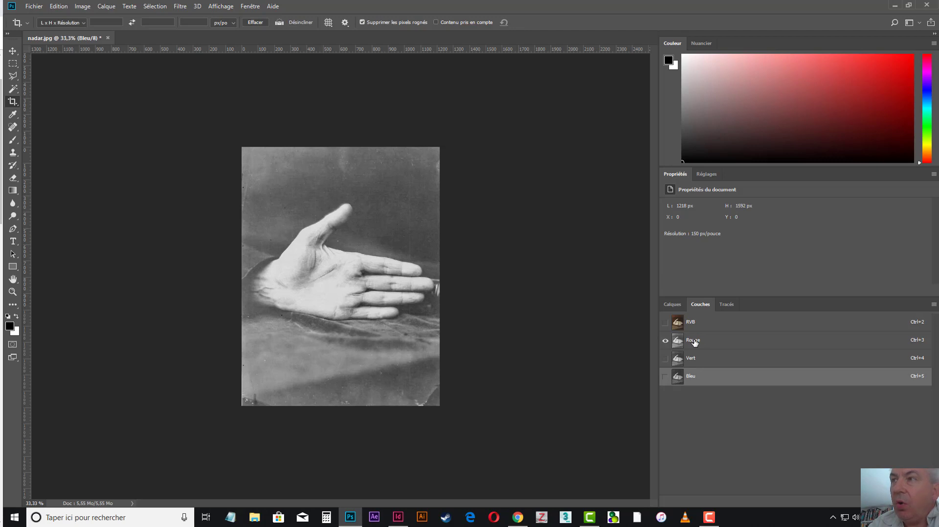
{"action": "left_click", "coordinate": [665, 358]}
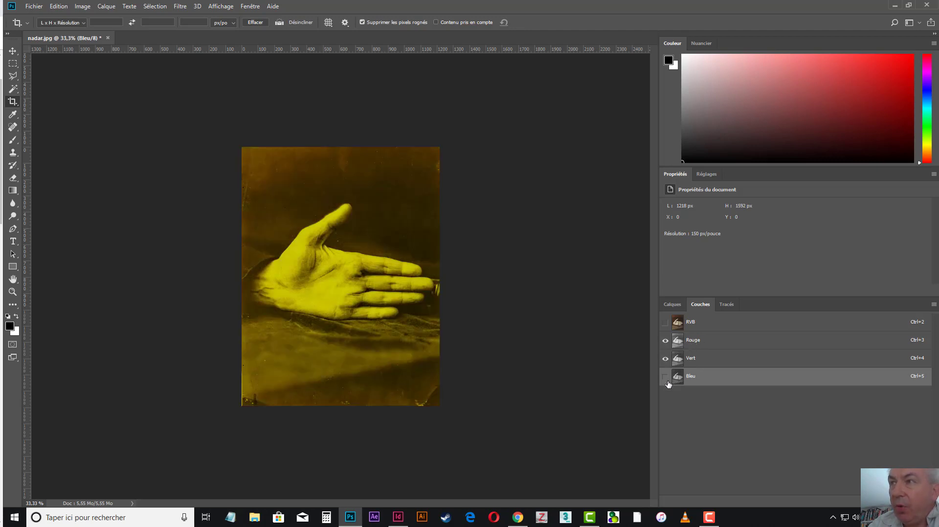
{"action": "left_click", "coordinate": [665, 376]}
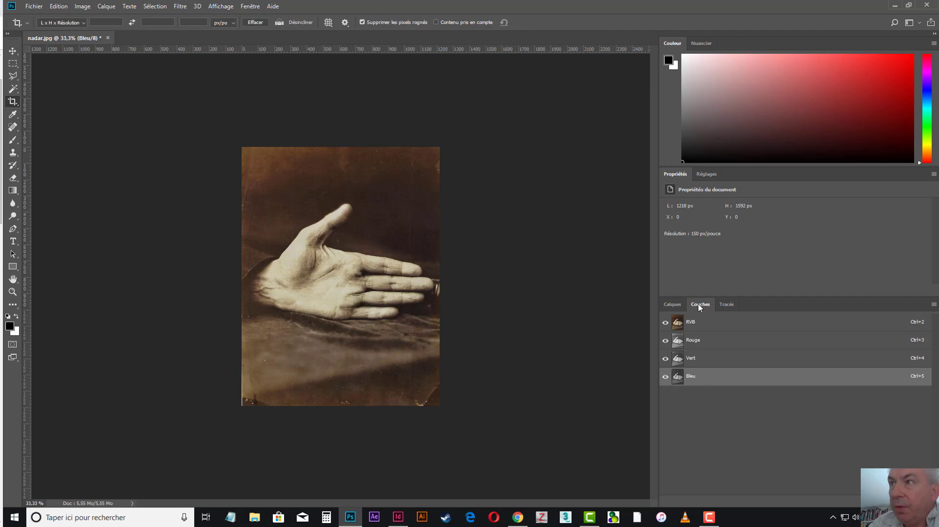
Go back to the layers and convert the locked Arrière-plan into a regular layer named Calque 0
{"action": "left_click", "coordinate": [677, 306]}
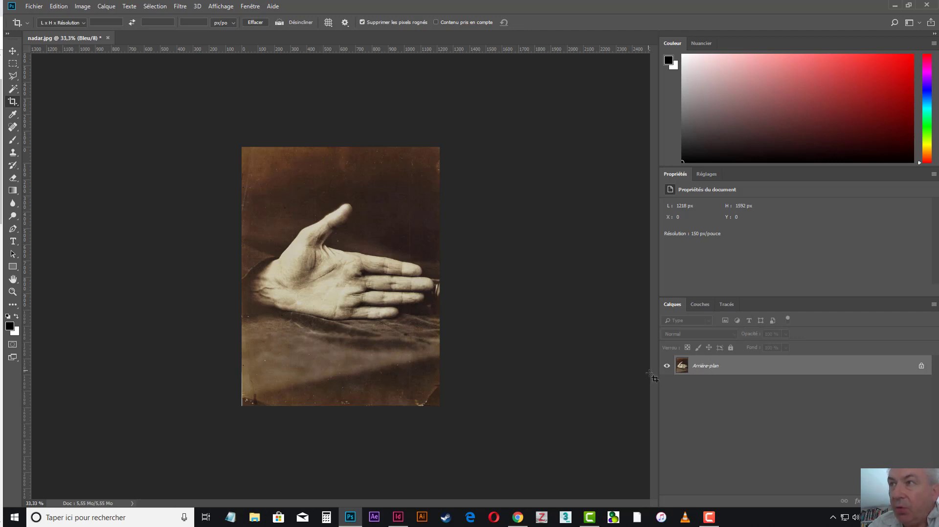
{"action": "double_click", "coordinate": [702, 368]}
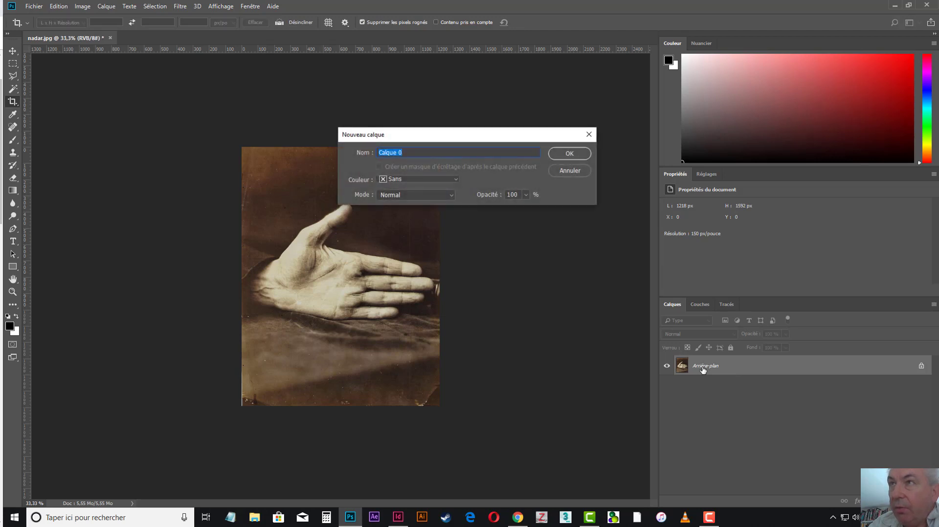
{"action": "left_click", "coordinate": [563, 154]}
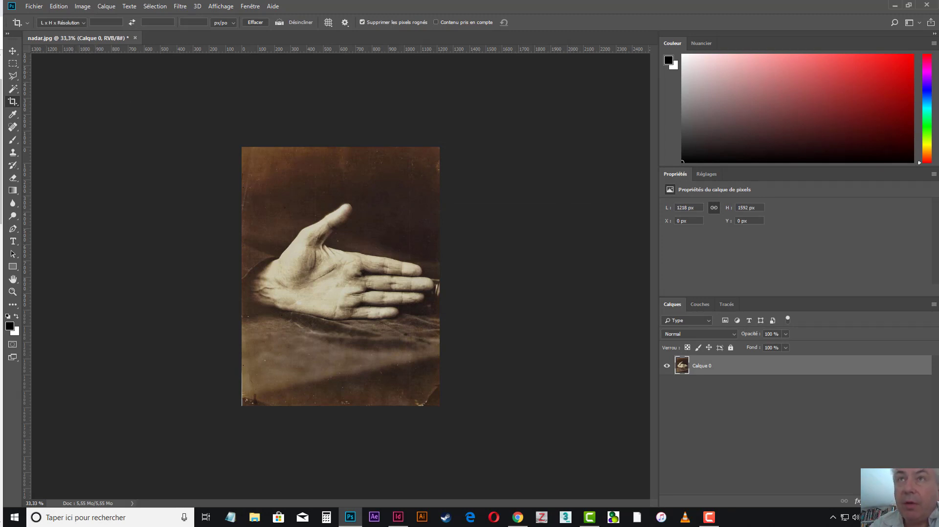
Outline the hand loosely with the Polygonal Lasso, going around the thumb and fingers and closing the selection near the sleeve
{"action": "left_click", "coordinate": [13, 76]}
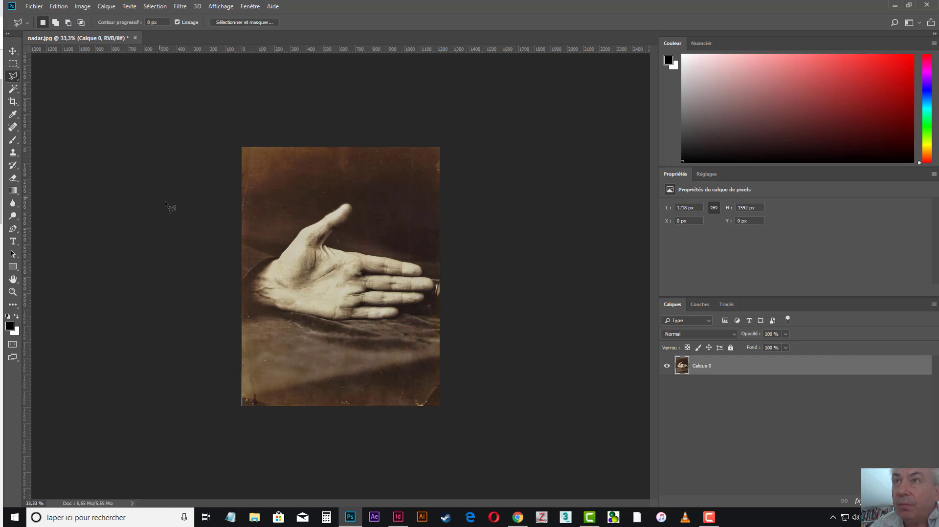
{"action": "left_click", "coordinate": [251, 250]}
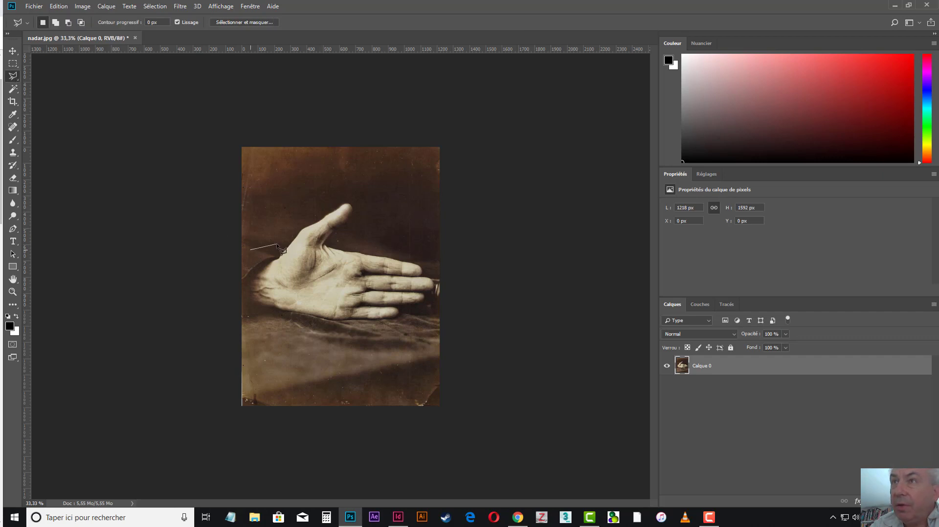
{"action": "left_click", "coordinate": [371, 184]}
{"action": "left_click", "coordinate": [330, 239]}
{"action": "left_click", "coordinate": [441, 260]}
{"action": "left_click", "coordinate": [429, 318]}
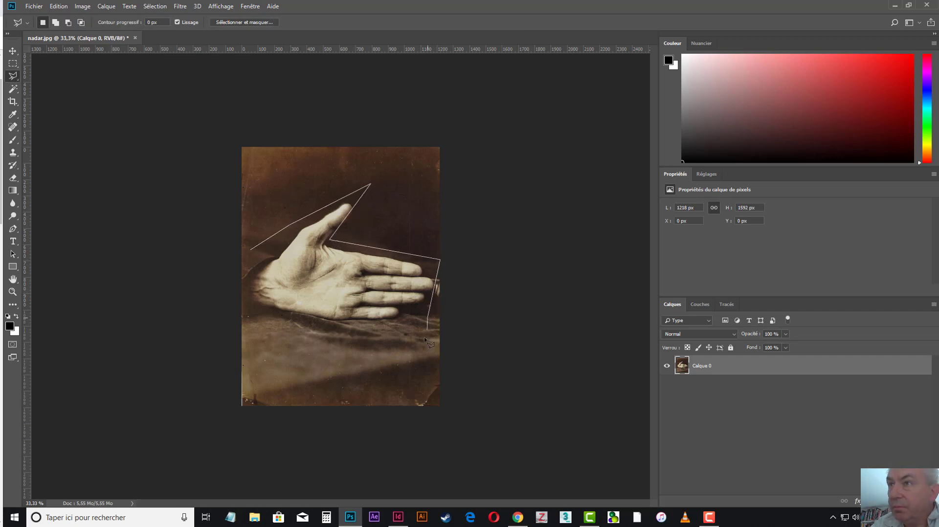
{"action": "left_click", "coordinate": [382, 351]}
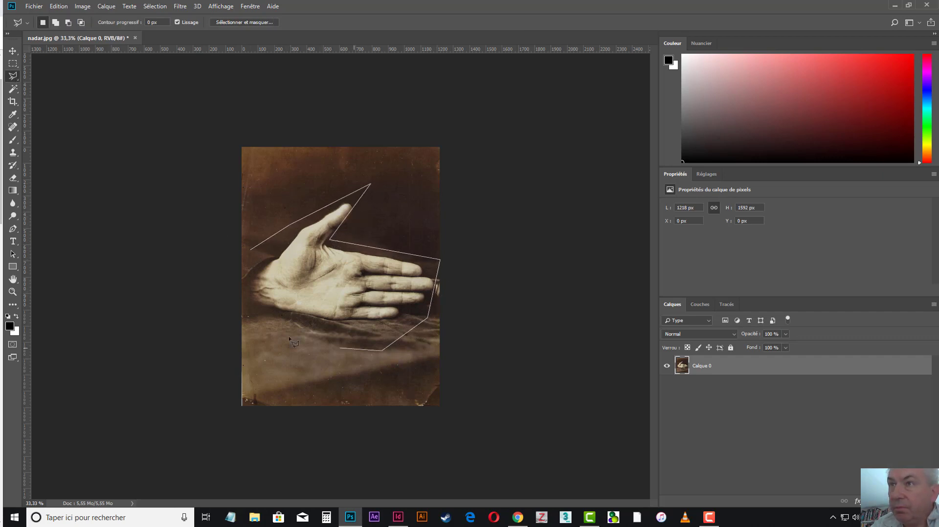
{"action": "left_click", "coordinate": [250, 252]}
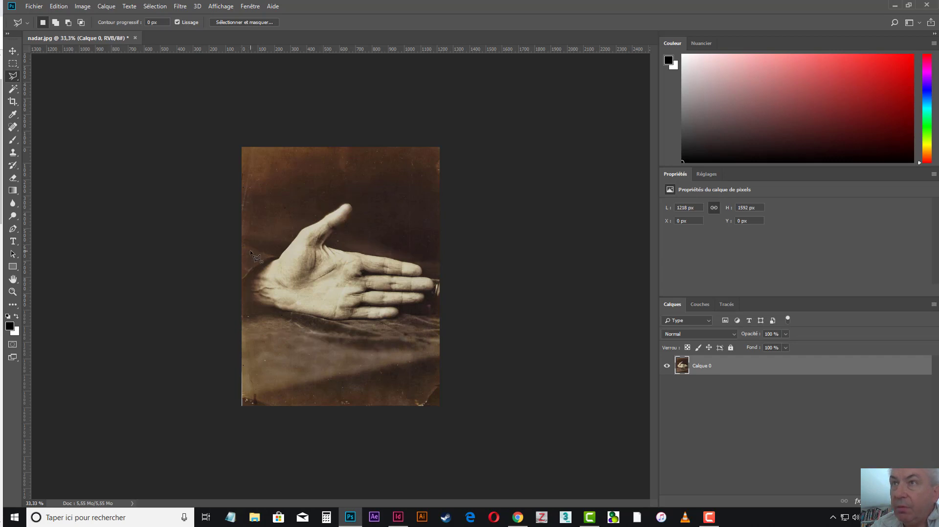
Try moving the selected hand area slightly upward on Calque 0, and undo the move
{"action": "left_click", "coordinate": [12, 50]}
{"action": "mouse_move", "coordinate": [324, 328]}
{"action": "left_mouse_down"}
{"action": "mouse_move", "coordinate": [324, 285]}
{"action": "mouse_move", "coordinate": [299, 306]}
{"action": "mouse_move", "coordinate": [320, 301]}
{"action": "mouse_move", "coordinate": [313, 323]}
{"action": "mouse_move", "coordinate": [337, 313]}
{"action": "mouse_move", "coordinate": [323, 314]}
{"action": "left_mouse_up"}
{"action": "key", "text": "ctrl+z"}
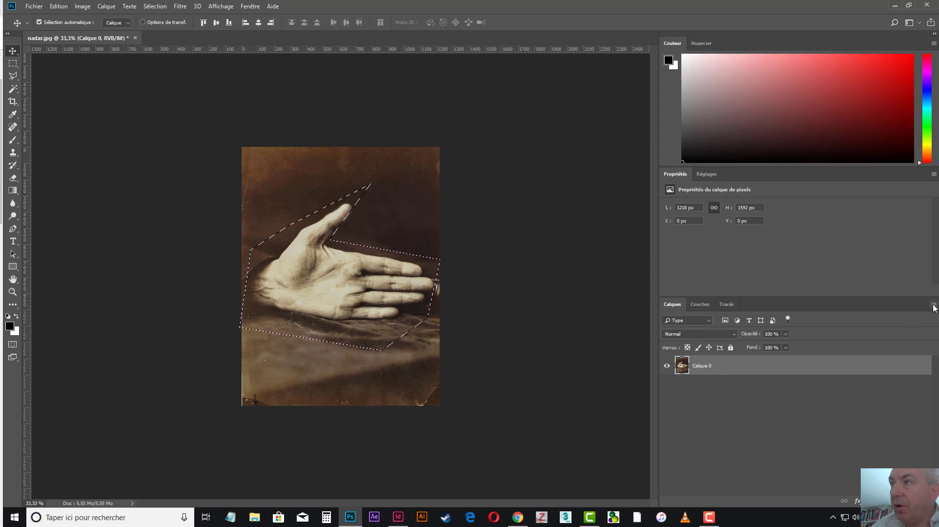
Flatten the image and try moving the selected hand area upward on the background, restoring its original position
{"action": "left_click", "coordinate": [933, 304]}
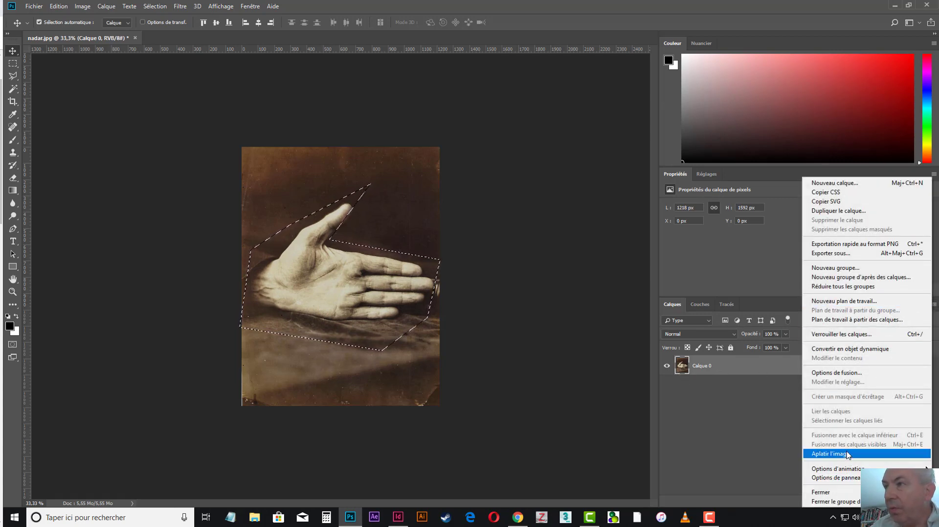
{"action": "left_click", "coordinate": [829, 453]}
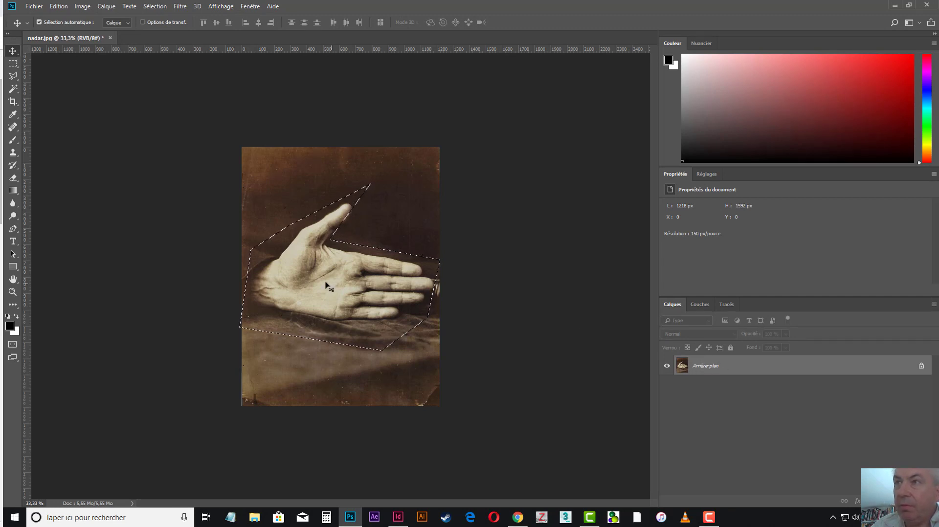
{"action": "mouse_move", "coordinate": [341, 293]}
{"action": "left_mouse_down"}
{"action": "mouse_move", "coordinate": [348, 276]}
{"action": "mouse_move", "coordinate": [345, 288]}
{"action": "left_mouse_up"}
{"action": "key", "text": "ctrl+z"}
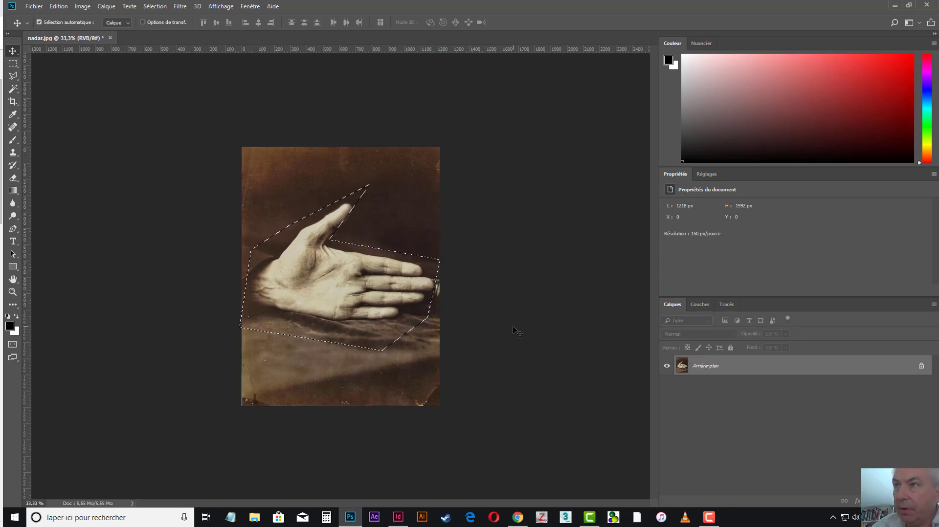
{"action": "left_click_drag", "start_coordinate": [401, 302], "coordinate": [407, 218]}
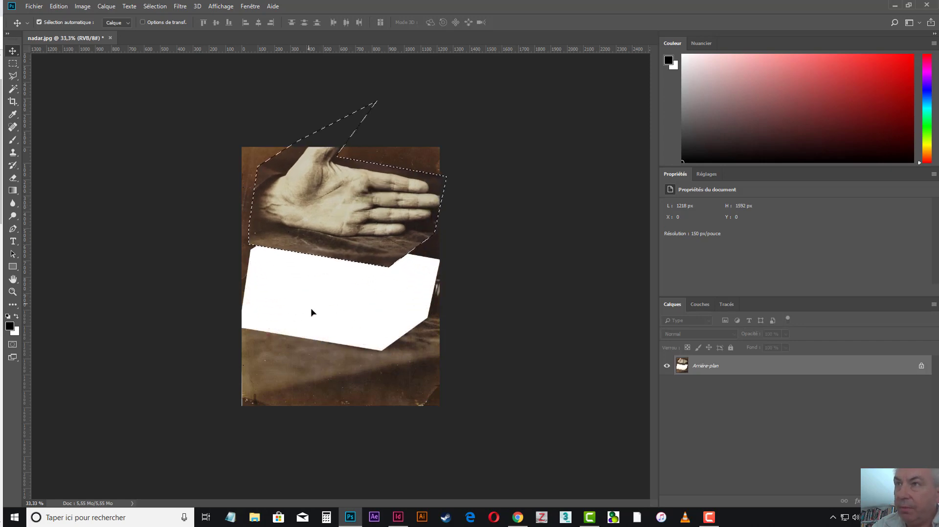
{"action": "left_click_drag", "start_coordinate": [370, 288], "coordinate": [344, 312]}
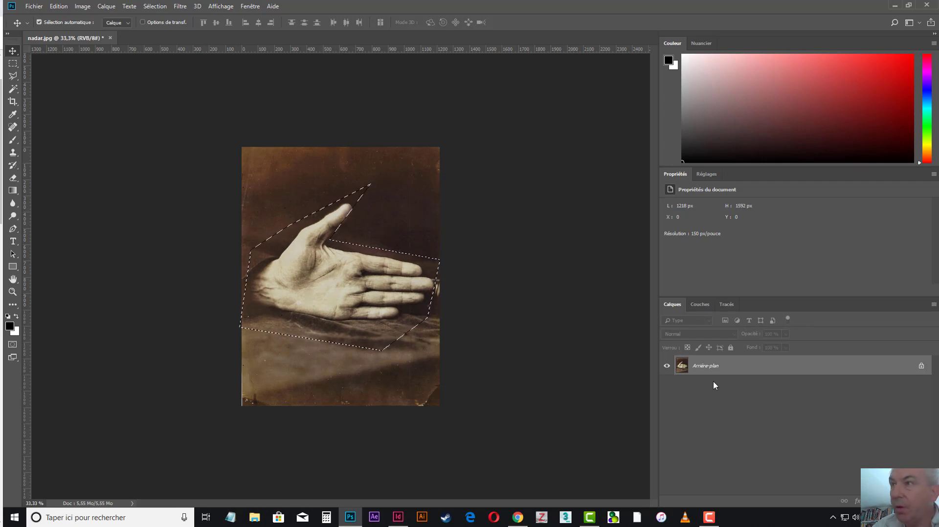
Convert the flattened background into a regular layer named Calque 0 with Normal mode and 100% opacity
{"action": "double_click", "coordinate": [711, 368]}
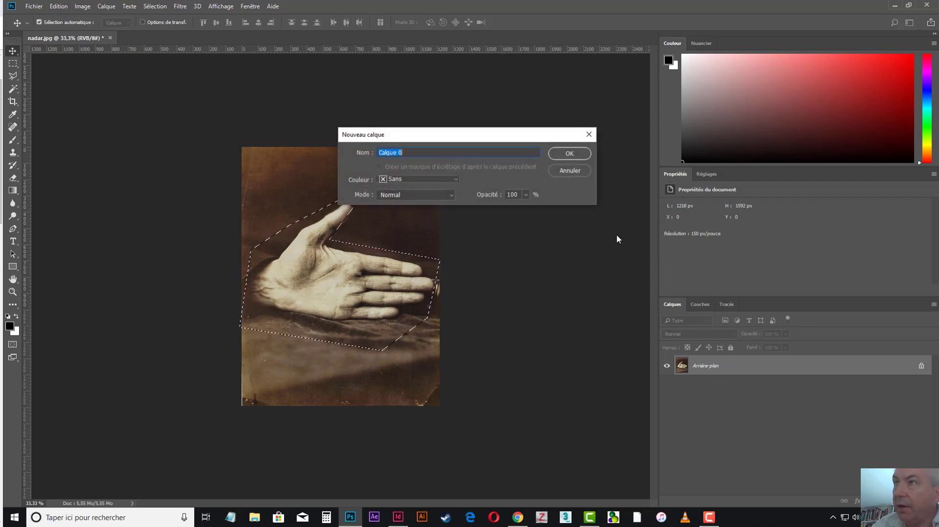
{"action": "left_click", "coordinate": [570, 153]}
Try moving the selected hand area up and to the right on the unlocked layer, and undo the move
{"action": "left_click_drag", "start_coordinate": [358, 299], "coordinate": [408, 216]}
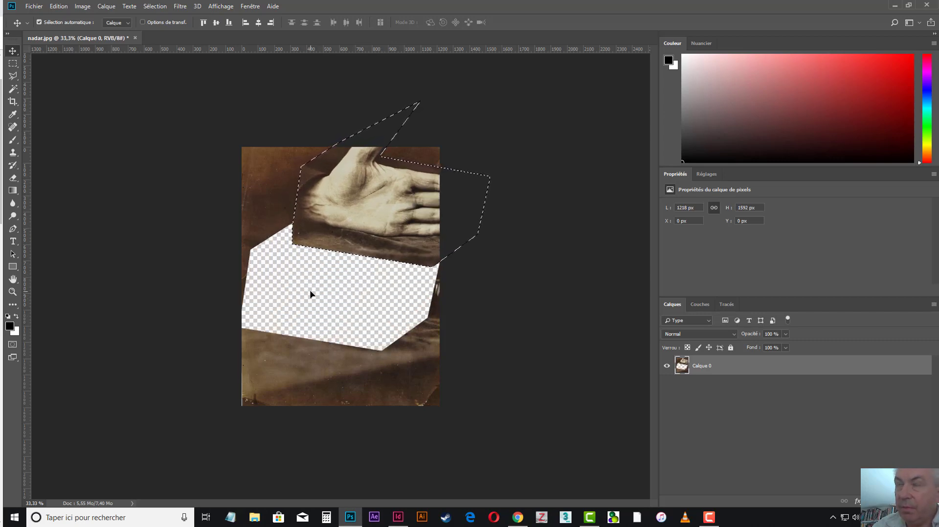
{"action": "left_click_drag", "start_coordinate": [369, 215], "coordinate": [321, 296]}
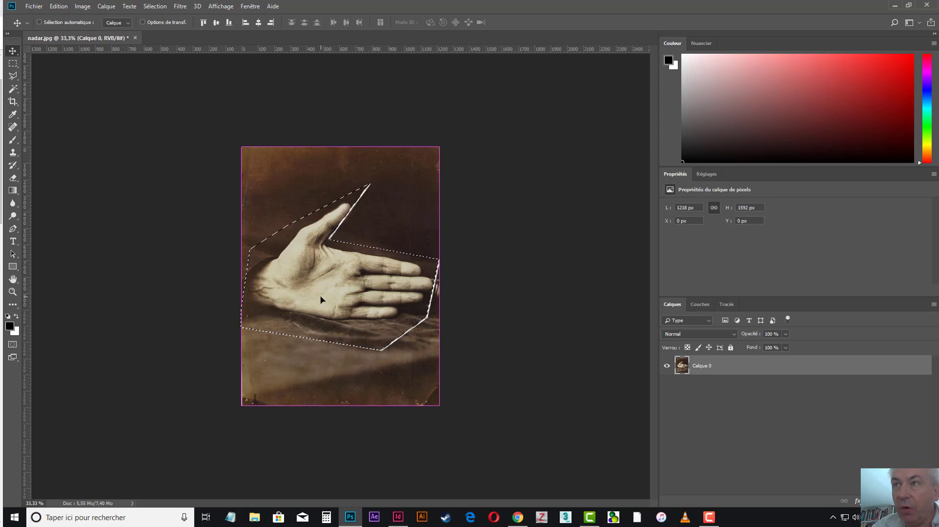
{"action": "key", "text": "ctrl+z"}
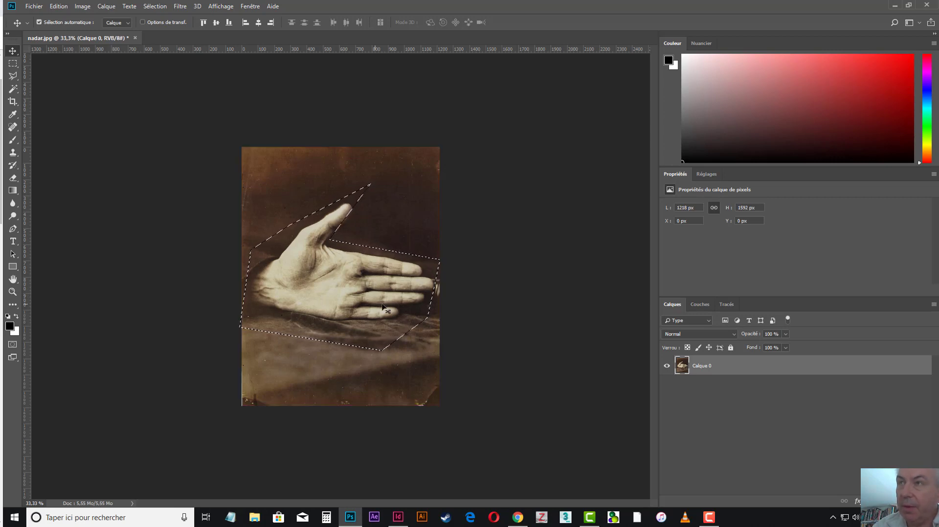
Deselect the Calque 0 layer and clear the selection around the hand
{"action": "left_click", "coordinate": [497, 311]}
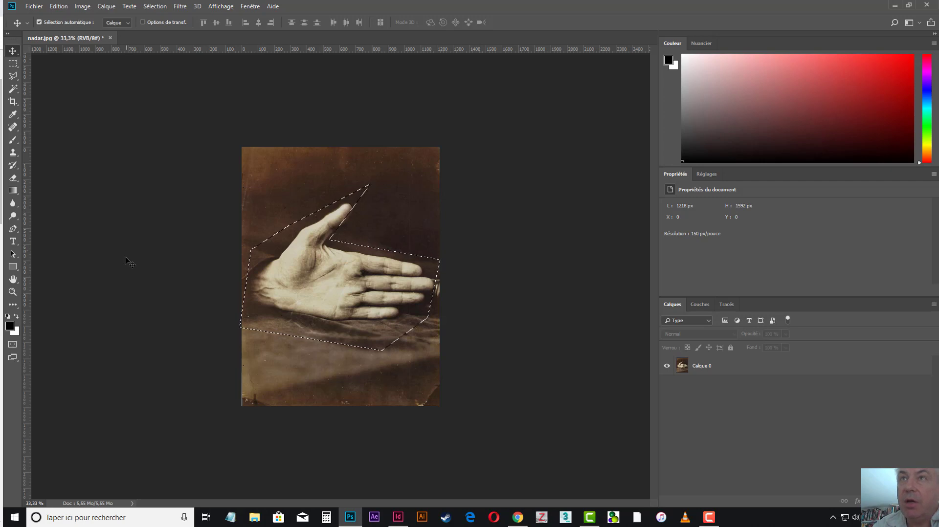
{"action": "left_click", "coordinate": [34, 7]}
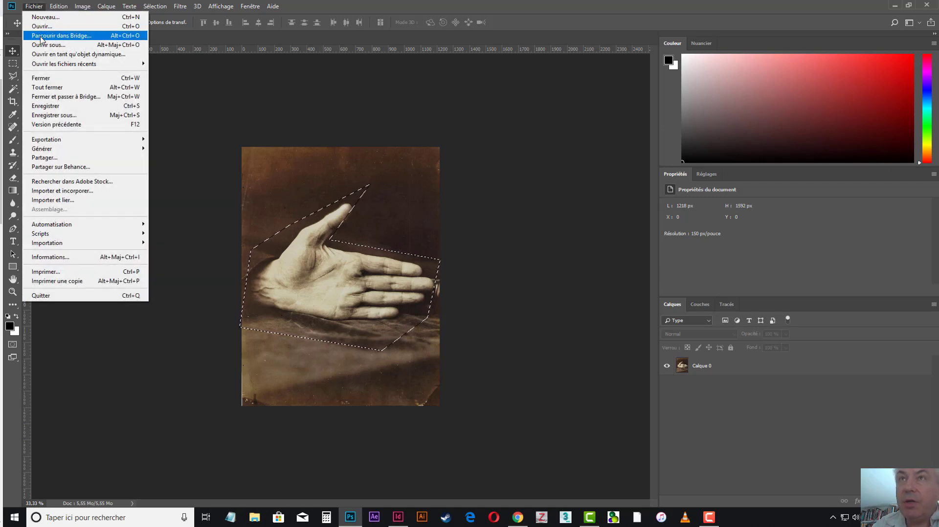
{"action": "left_click", "coordinate": [82, 6]}
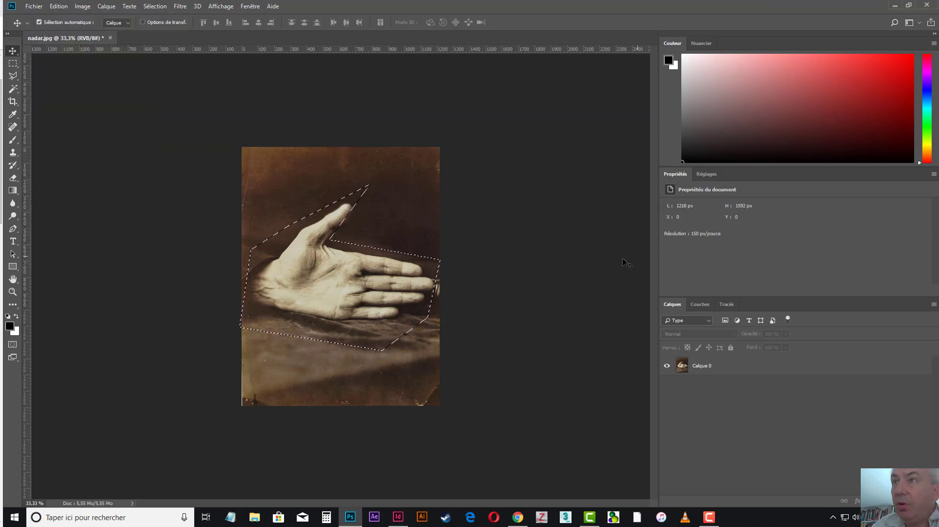
{"action": "left_click", "coordinate": [12, 63]}
{"action": "left_click", "coordinate": [474, 243]}
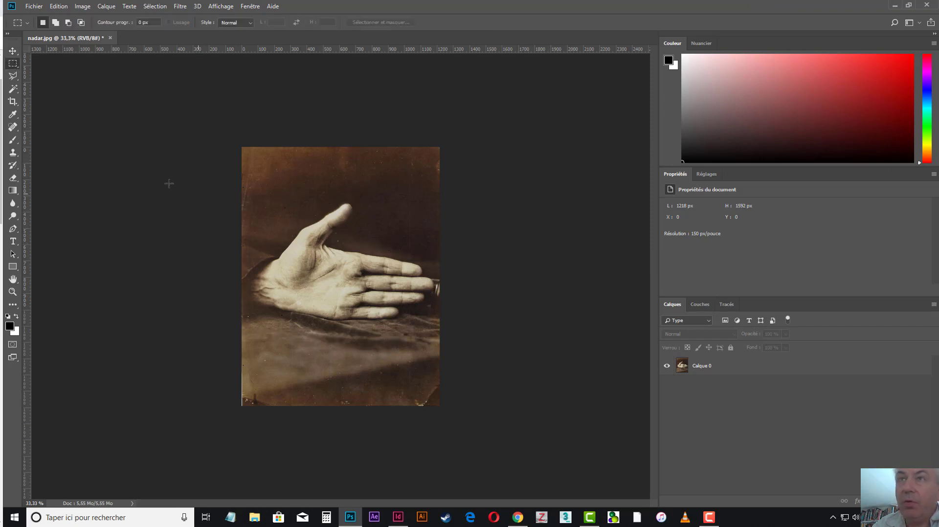
Draw a circular selection over the palm with the Ellipse de sélection tool and check the available Edition commands
{"action": "right_click", "coordinate": [16, 67]}
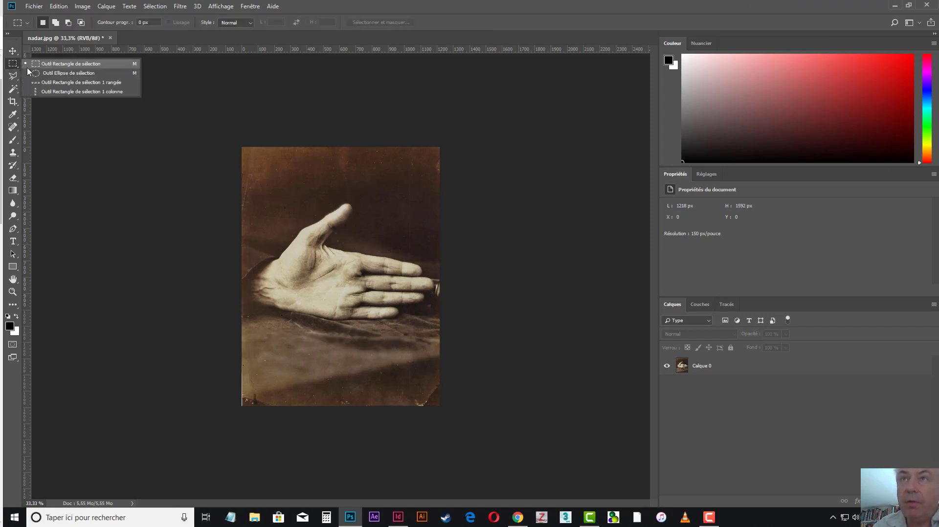
{"action": "left_click", "coordinate": [54, 73]}
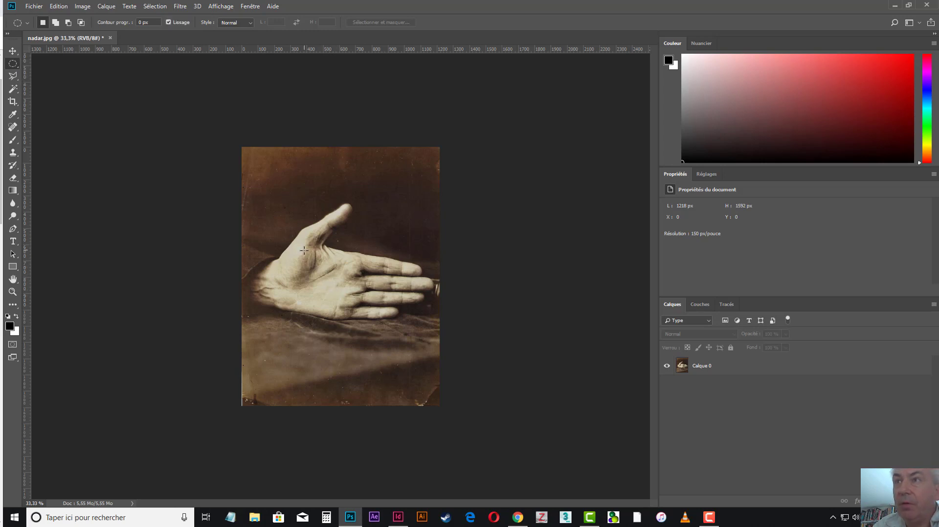
{"action": "left_click_drag", "start_coordinate": [303, 250], "coordinate": [364, 307]}
{"action": "left_click", "coordinate": [60, 7]}
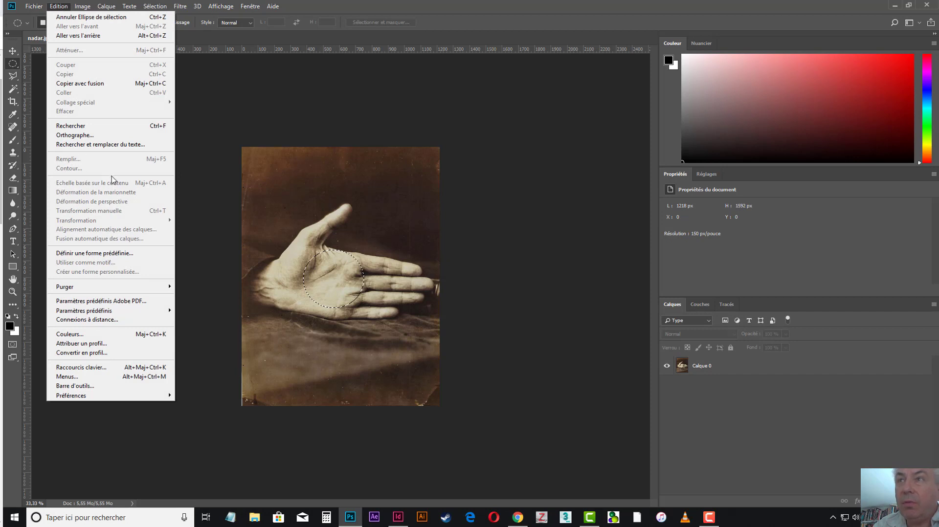
{"action": "left_click", "coordinate": [538, 191]}
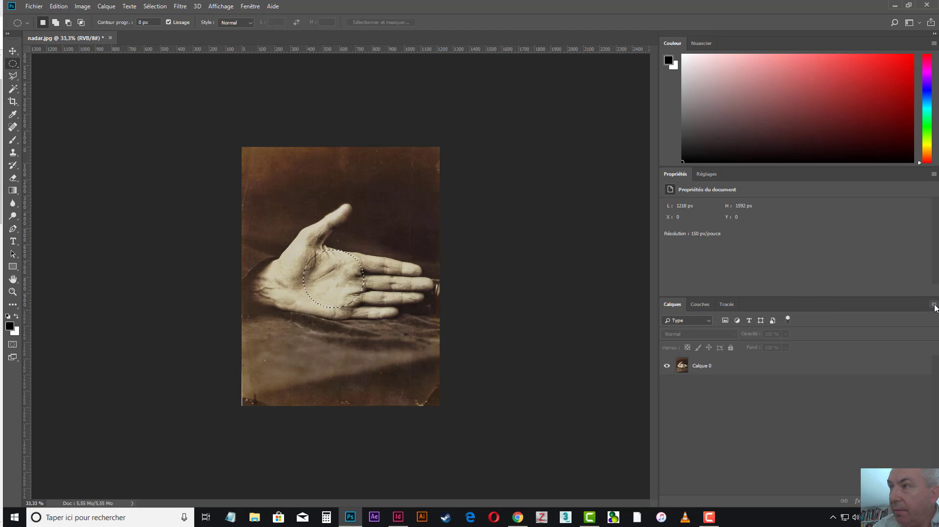
Create a new empty layer above Calque 0 with Normal mode and 100% opacity
{"action": "left_click", "coordinate": [934, 305]}
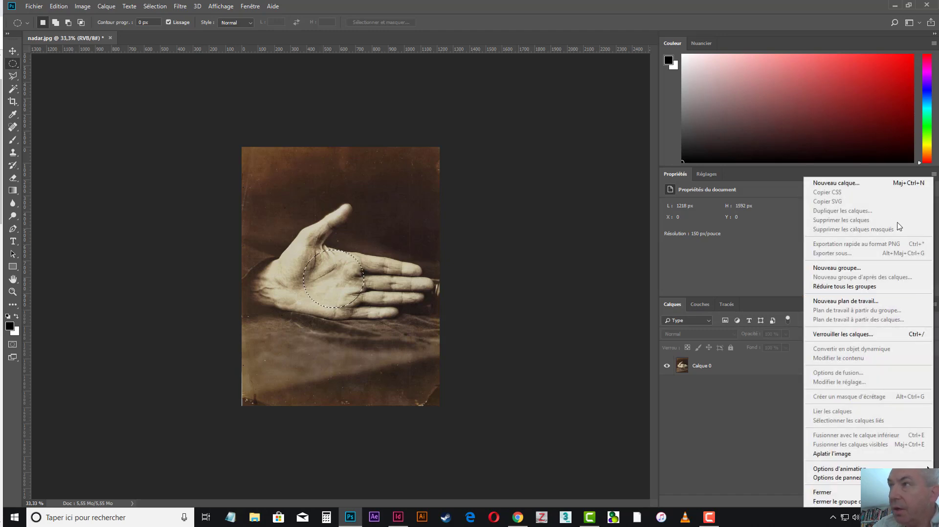
{"action": "left_click", "coordinate": [877, 184]}
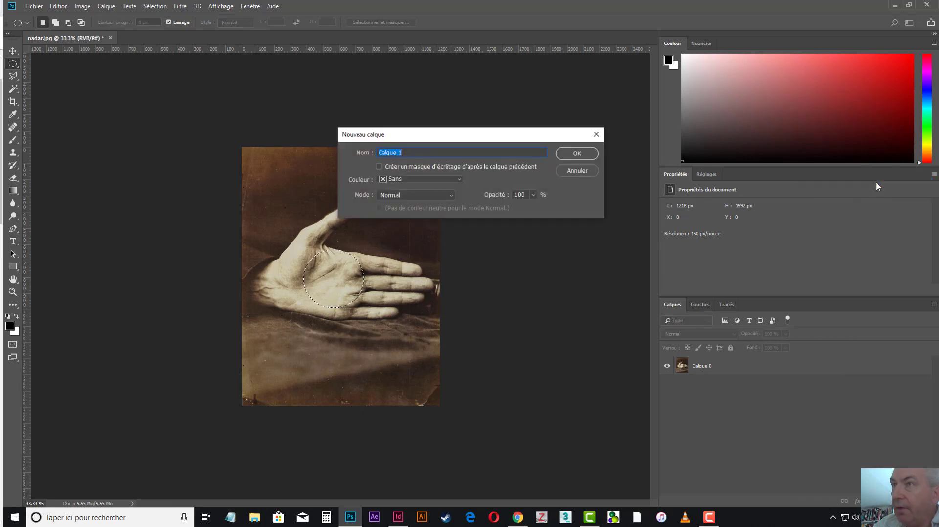
{"action": "left_click", "coordinate": [586, 154]}
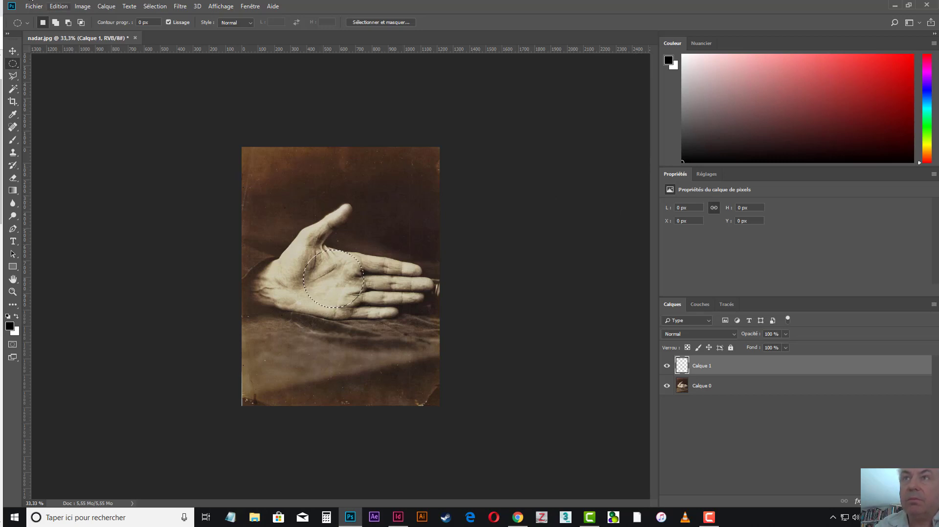
Fill the circular palm selection on the new layer with red ee0d0d, using Normal mode and 100% opacity
{"action": "left_click", "coordinate": [58, 6]}
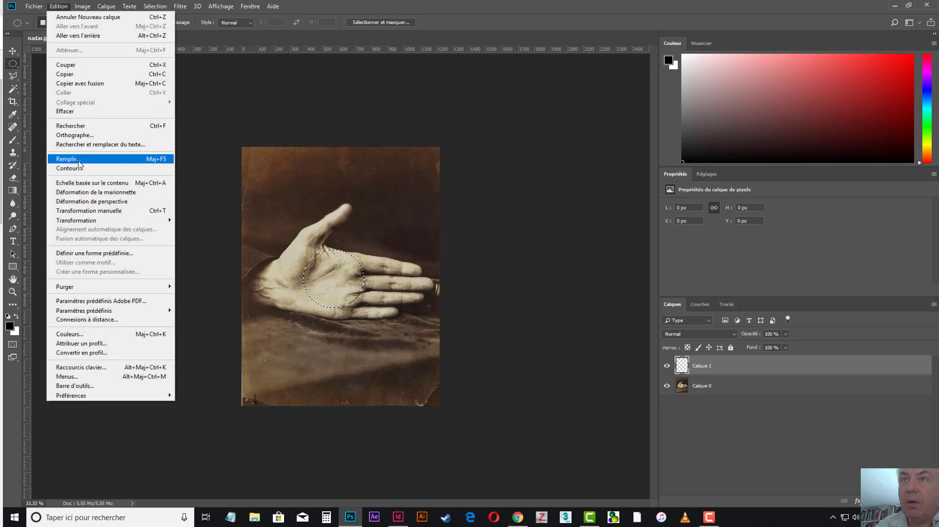
{"action": "left_click", "coordinate": [79, 159]}
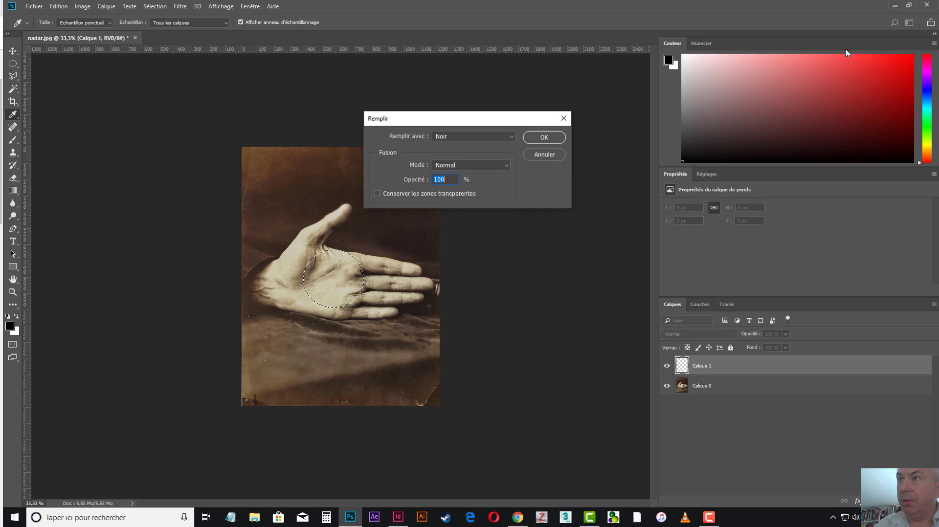
{"action": "left_click", "coordinate": [514, 138]}
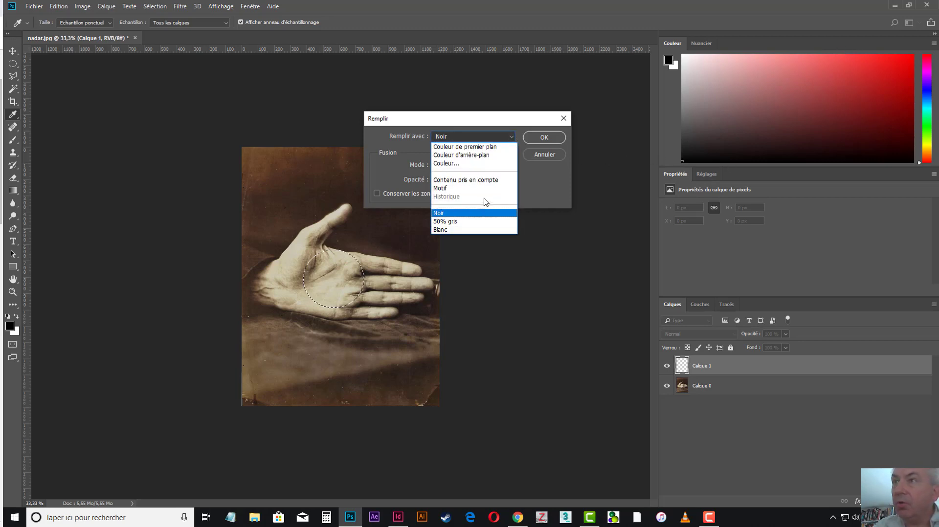
{"action": "left_click", "coordinate": [488, 157]}
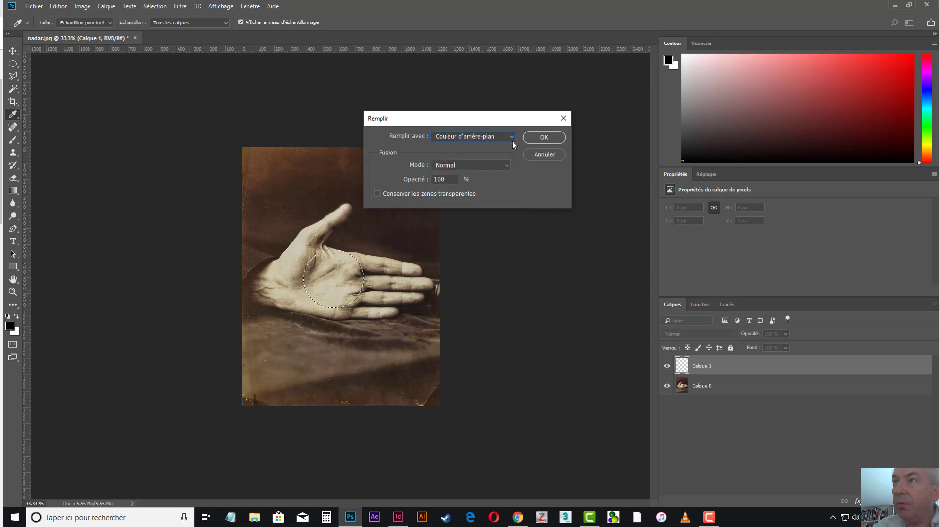
{"action": "left_click", "coordinate": [511, 138]}
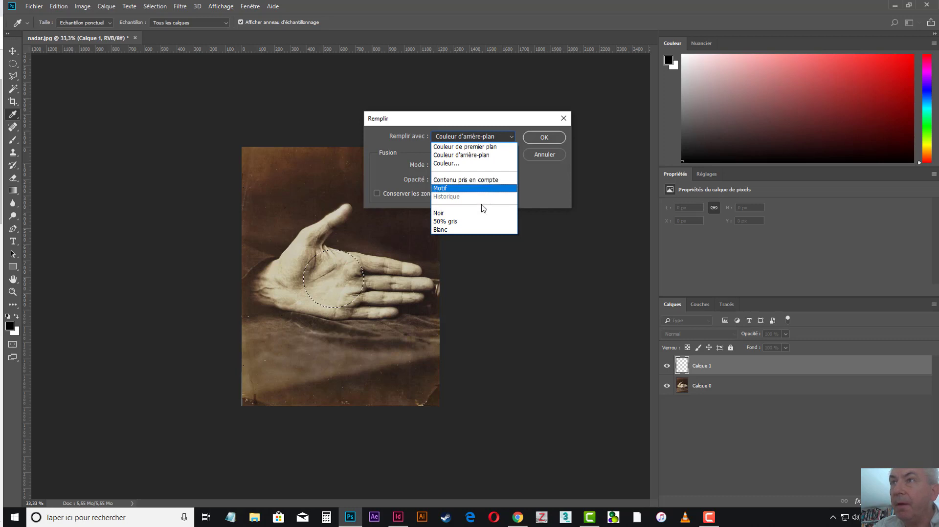
{"action": "left_click", "coordinate": [483, 164]}
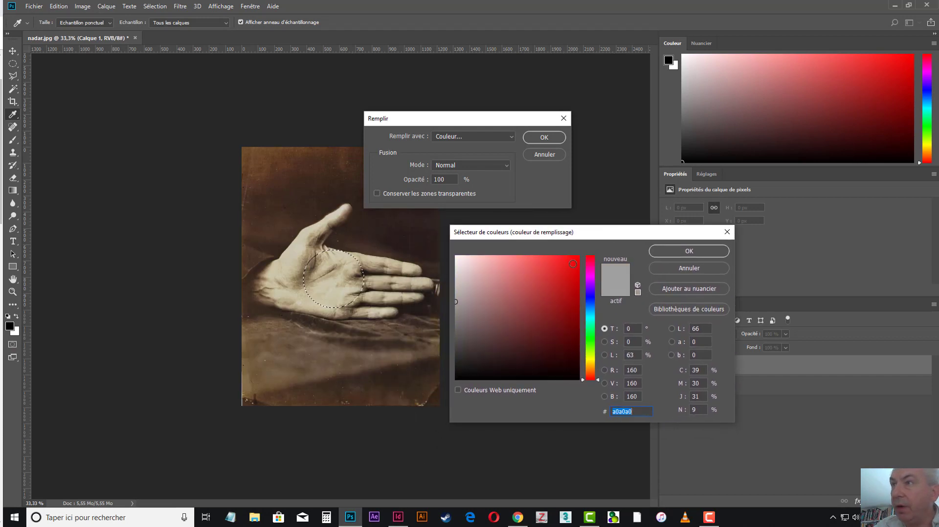
{"action": "left_click", "coordinate": [572, 264]}
{"action": "left_click", "coordinate": [550, 139]}
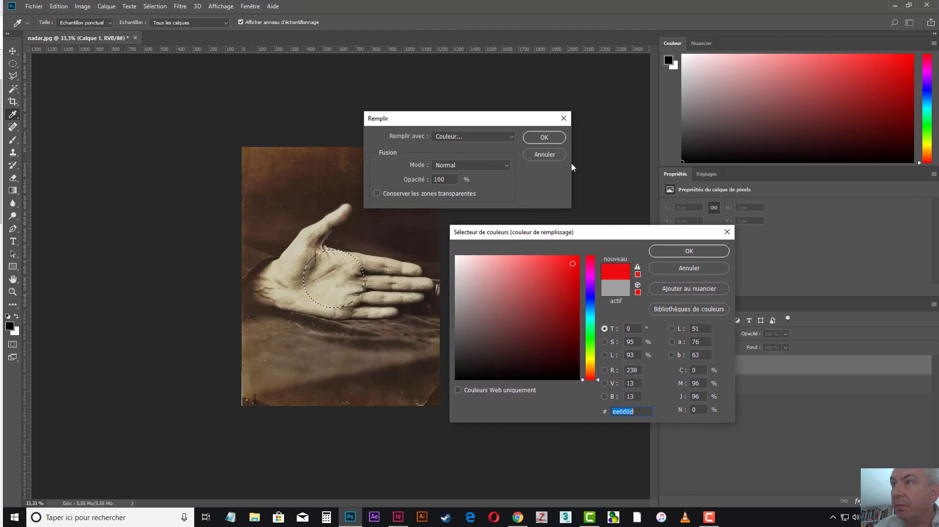
{"action": "left_click", "coordinate": [683, 255]}
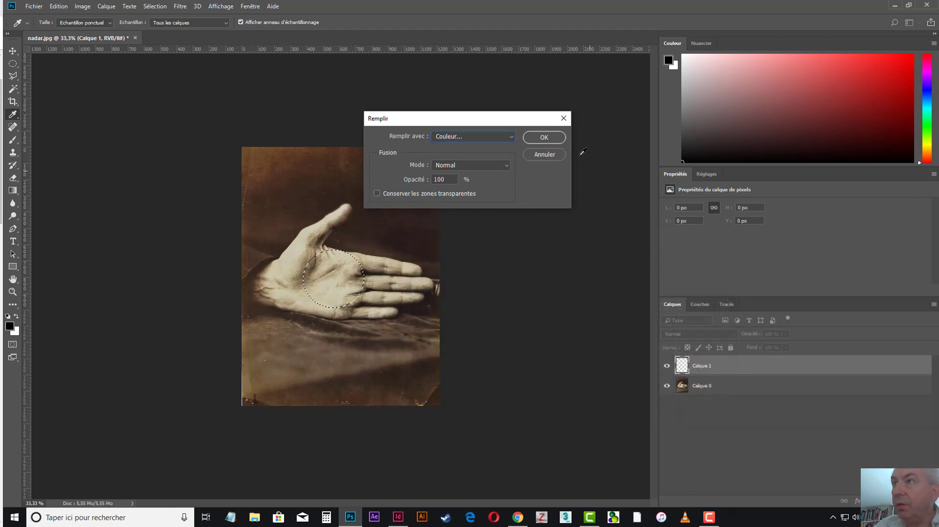
{"action": "left_click", "coordinate": [542, 137]}
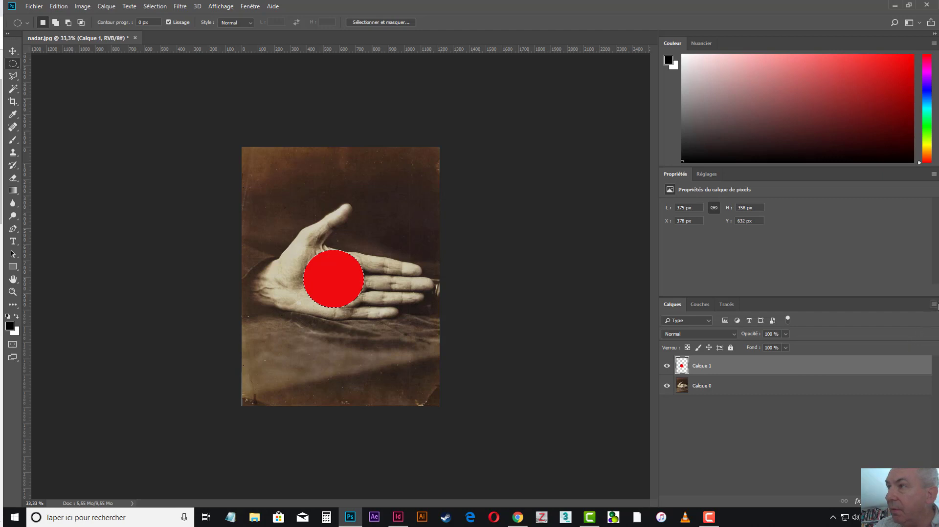
Set the layer thumbnails to the largest size in the Calques panel options
{"action": "left_click", "coordinate": [934, 304]}
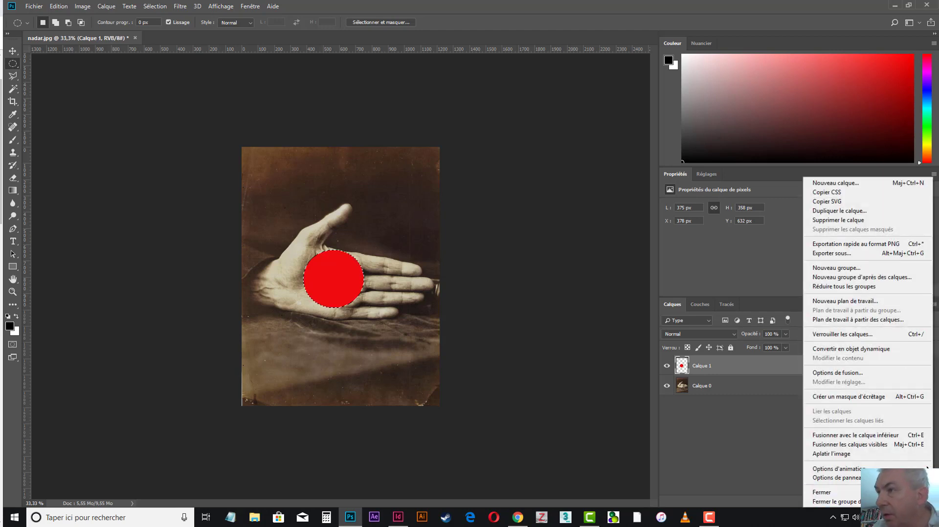
{"action": "left_click", "coordinate": [836, 477]}
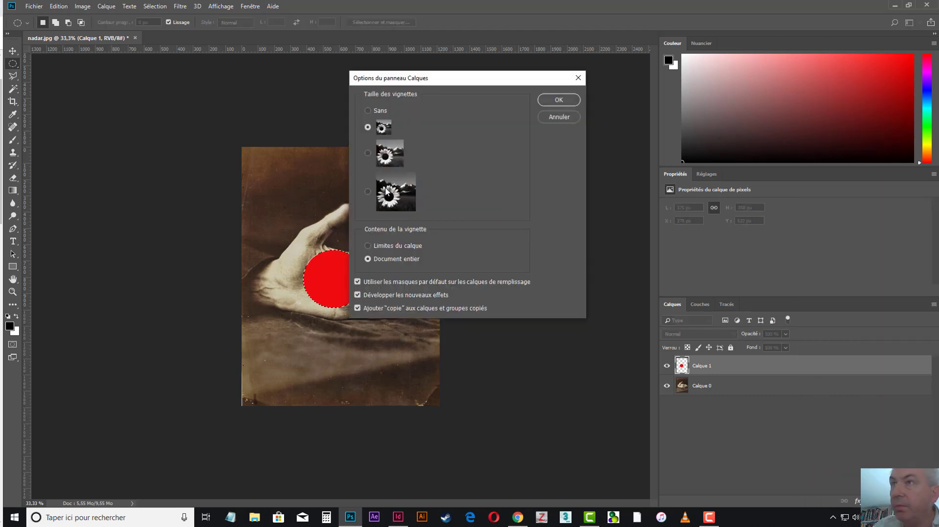
{"action": "left_click", "coordinate": [368, 193]}
{"action": "left_click", "coordinate": [555, 101]}
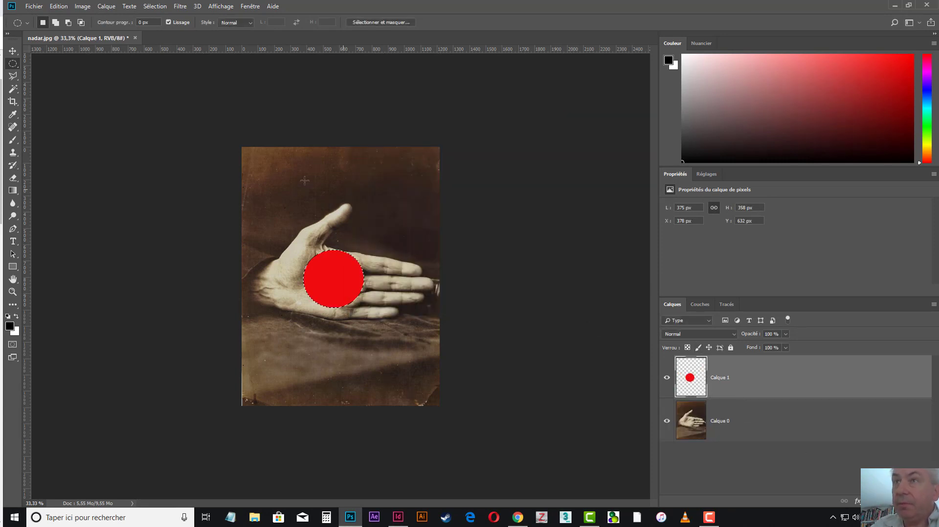
Move the red disc slightly upward, and stretch it with Homothétie into a wide ellipse about 858 × 481 px over the hand
{"action": "left_click", "coordinate": [13, 50]}
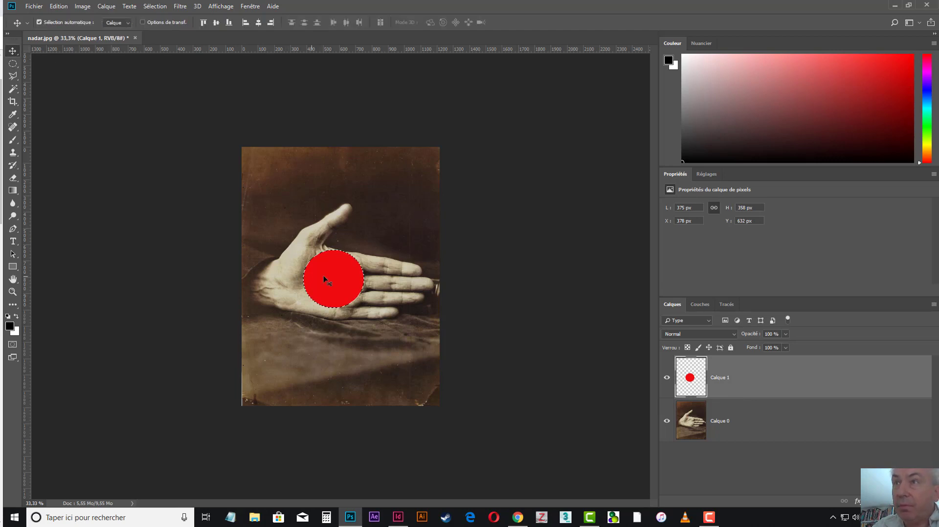
{"action": "mouse_move", "coordinate": [321, 257]}
{"action": "left_mouse_down"}
{"action": "mouse_move", "coordinate": [286, 221]}
{"action": "mouse_move", "coordinate": [344, 235]}
{"action": "mouse_move", "coordinate": [330, 272]}
{"action": "mouse_move", "coordinate": [340, 269]}
{"action": "mouse_move", "coordinate": [330, 272]}
{"action": "left_mouse_up"}
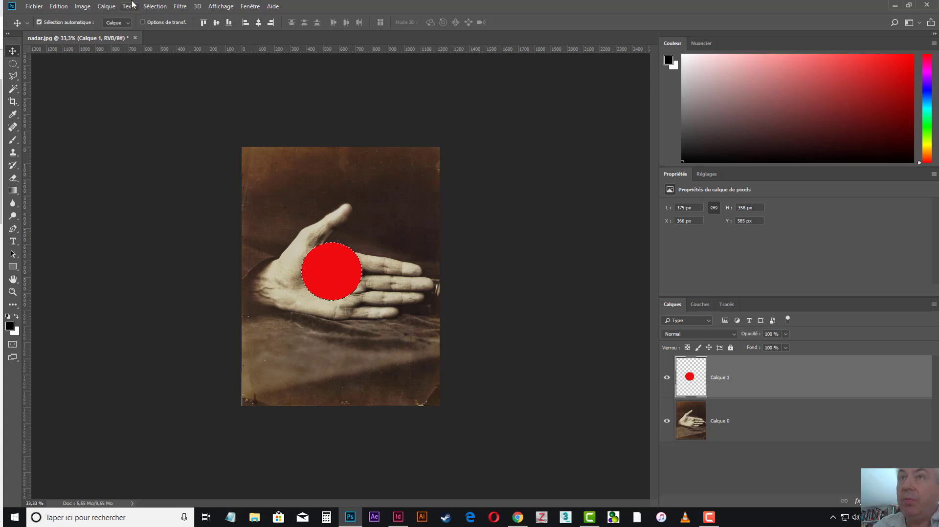
{"action": "left_click", "coordinate": [59, 6]}
{"action": "mouse_move", "coordinate": [98, 221]}
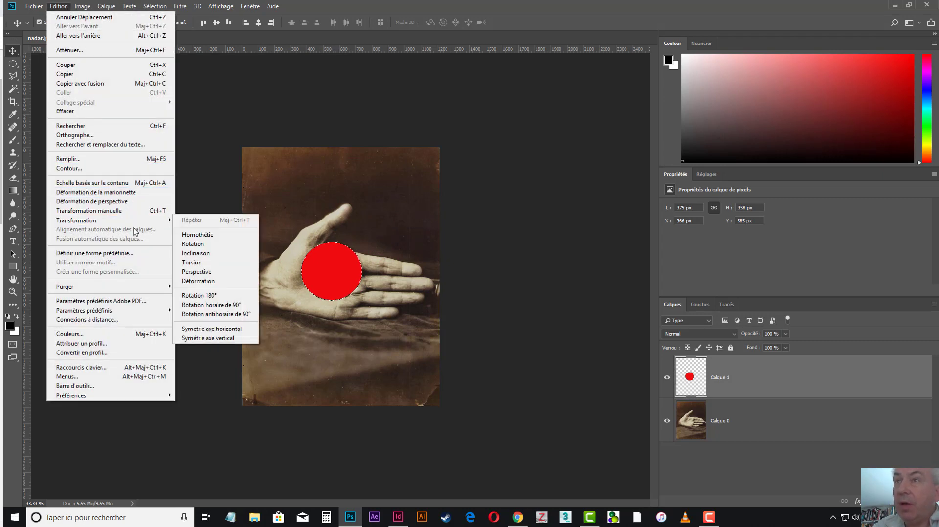
{"action": "left_click", "coordinate": [220, 236]}
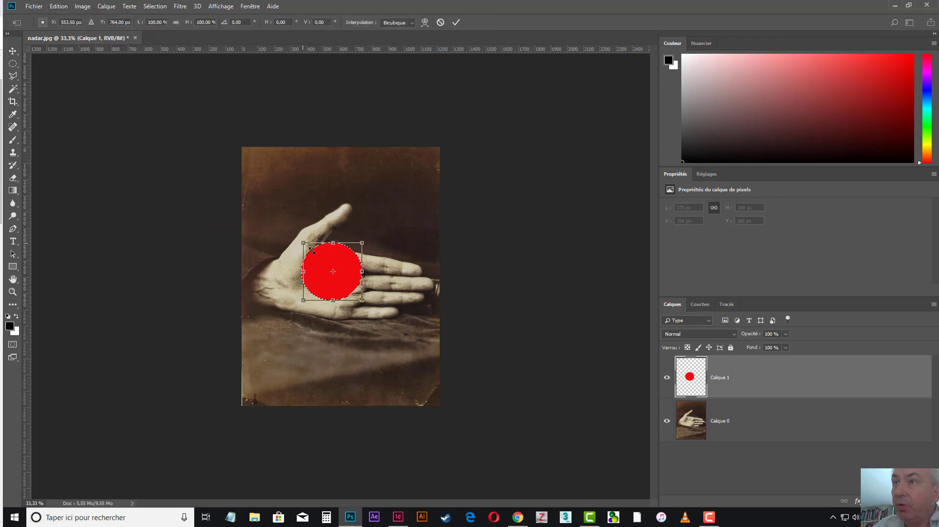
{"action": "left_click_drag", "start_coordinate": [304, 244], "coordinate": [501, 222]}
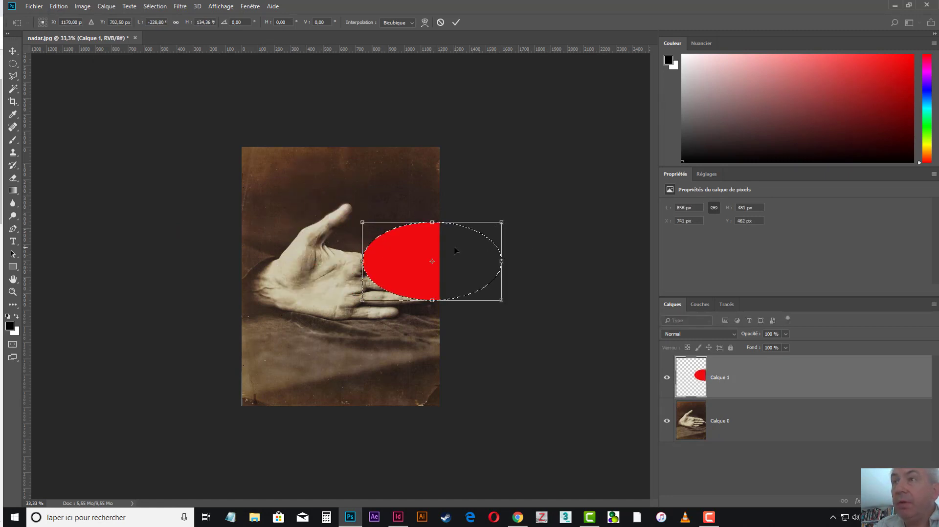
{"action": "left_click_drag", "start_coordinate": [424, 250], "coordinate": [336, 272]}
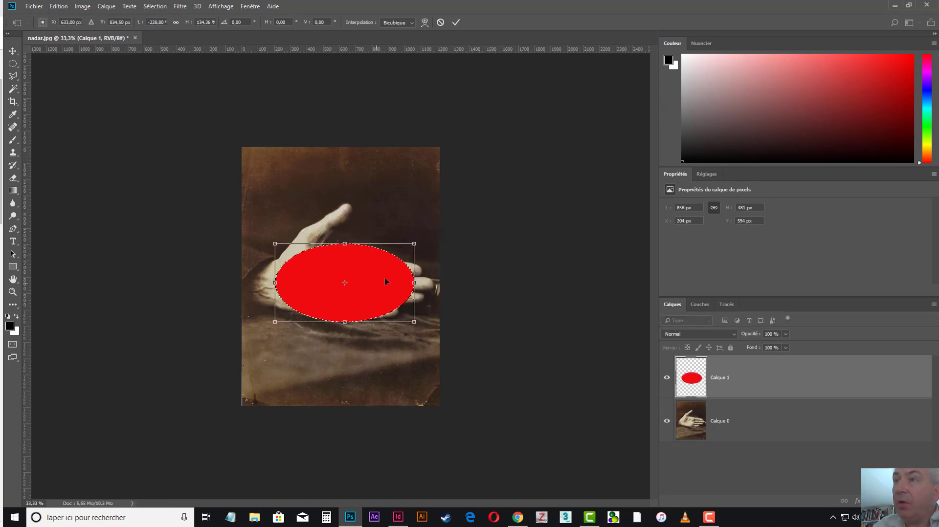
Shrink the red ellipse to about 213 × 193 px on the wrist side of the palm and apply the transformation
{"action": "left_click_drag", "start_coordinate": [419, 240], "coordinate": [326, 282]}
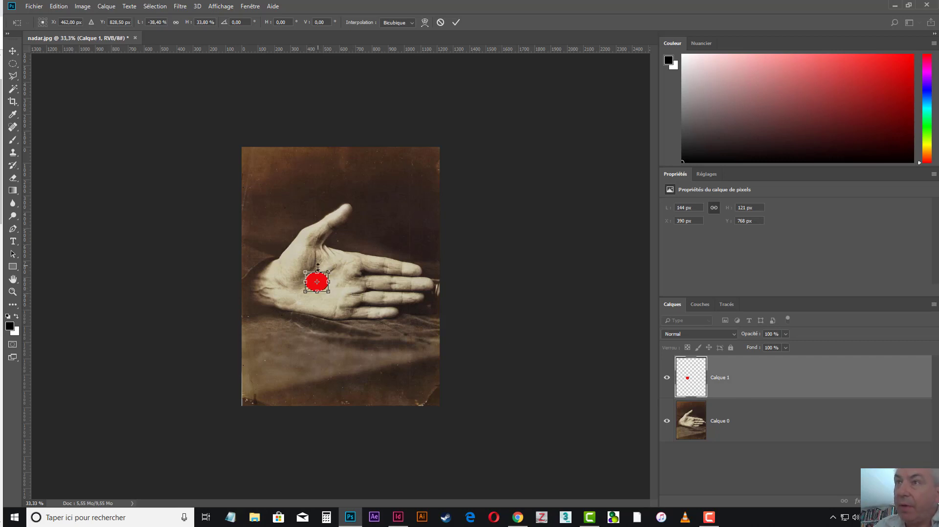
{"action": "left_click_drag", "start_coordinate": [304, 271], "coordinate": [289, 254]}
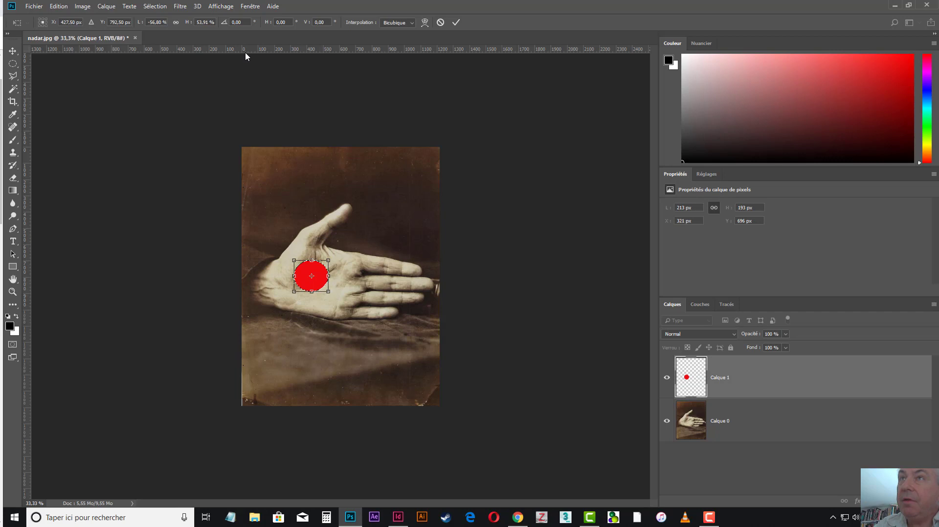
{"action": "left_click", "coordinate": [180, 6]}
{"action": "mouse_move", "coordinate": [59, 10]}
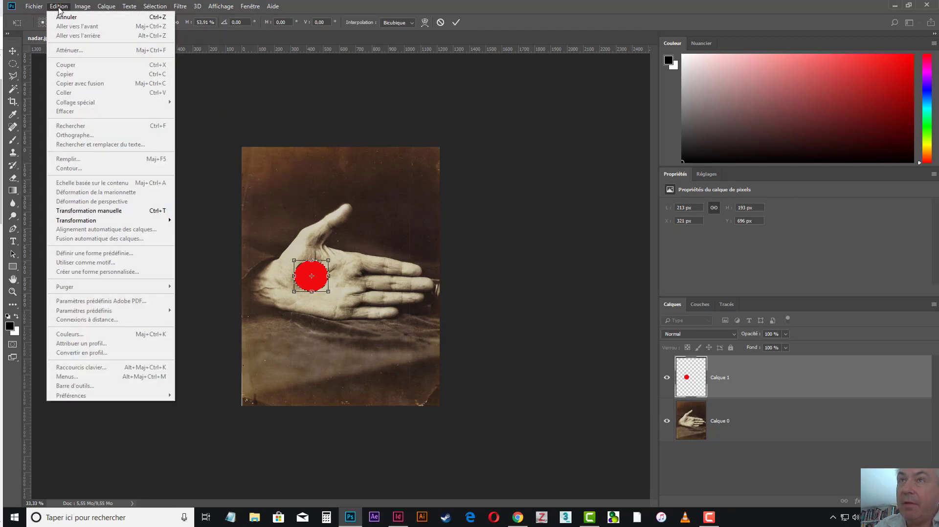
{"action": "mouse_move", "coordinate": [139, 12]}
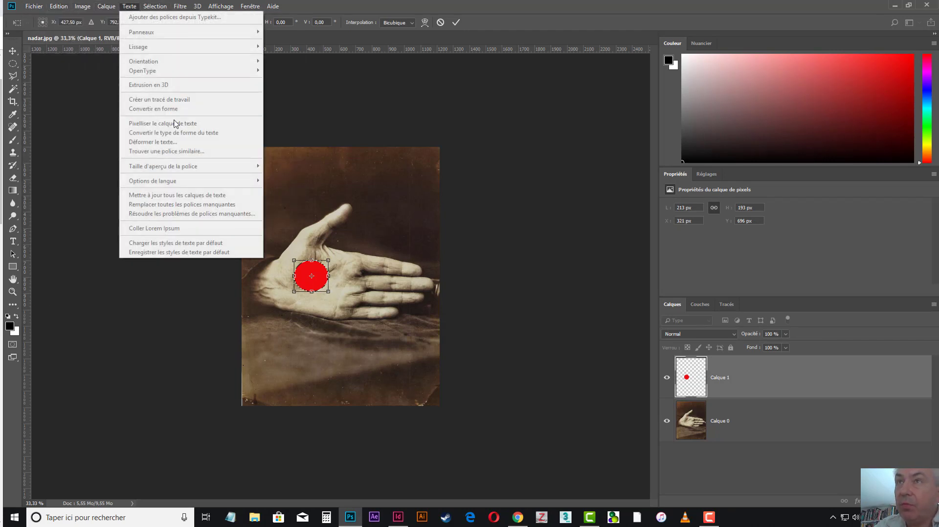
{"action": "left_click", "coordinate": [314, 279]}
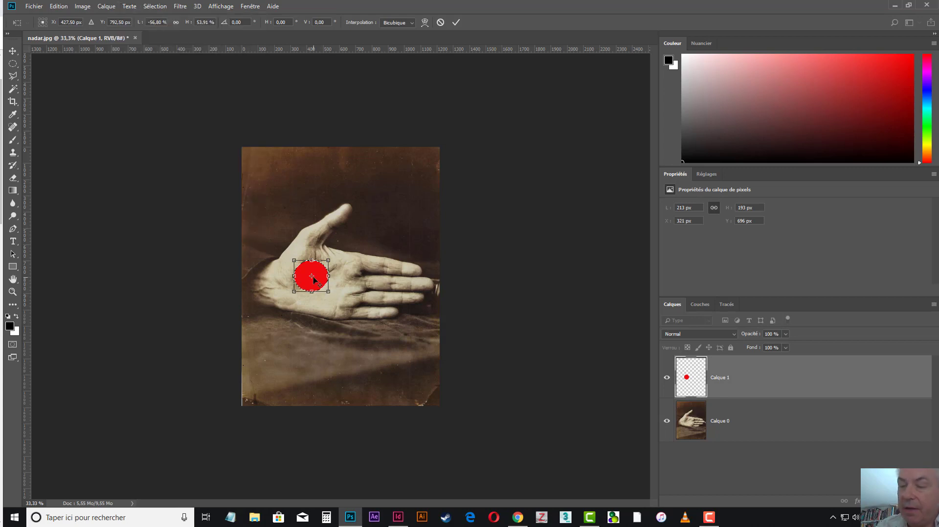
{"action": "key", "text": "Return"}
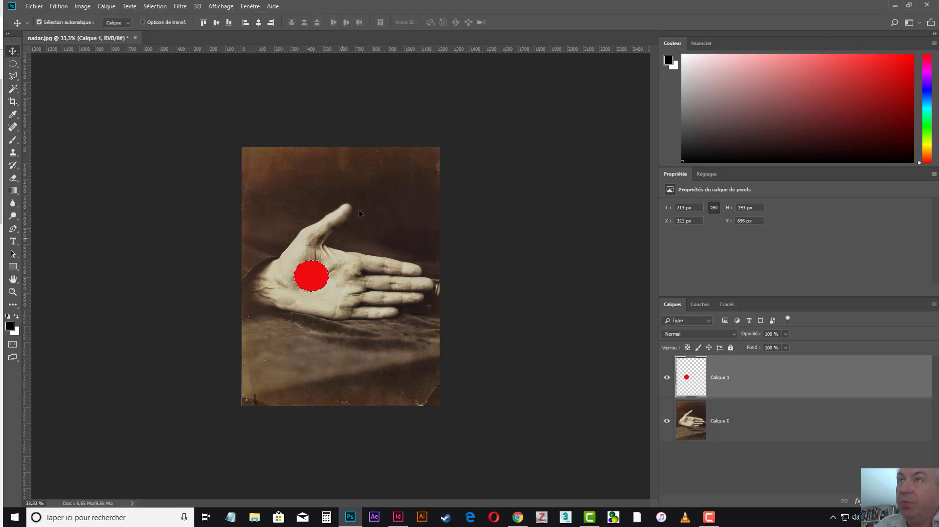